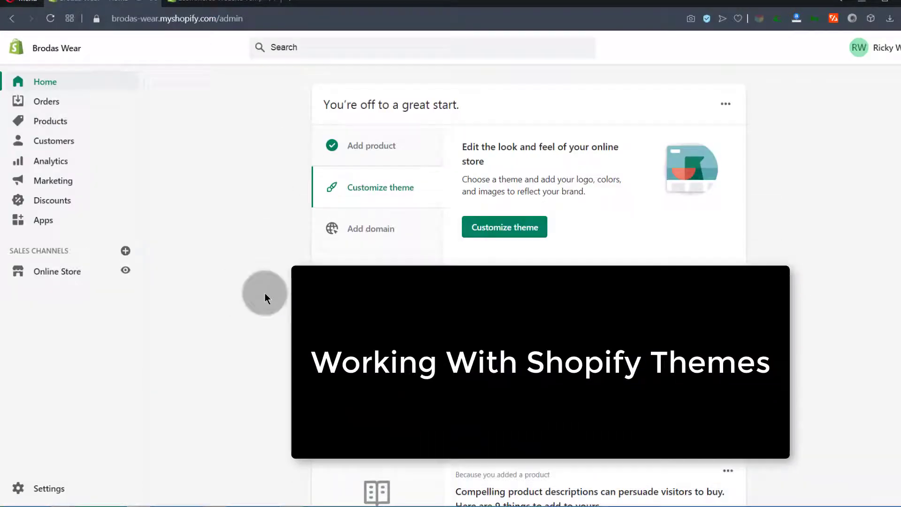
Open the online store's Debut theme in the theme editor in a new tab and look through its home page
left_click(63, 277)
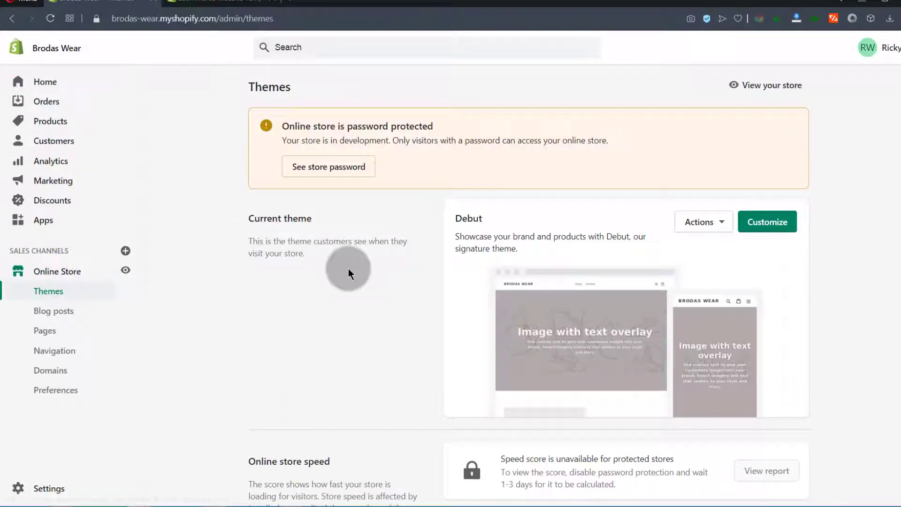
right_click(774, 224)
left_click(637, 233)
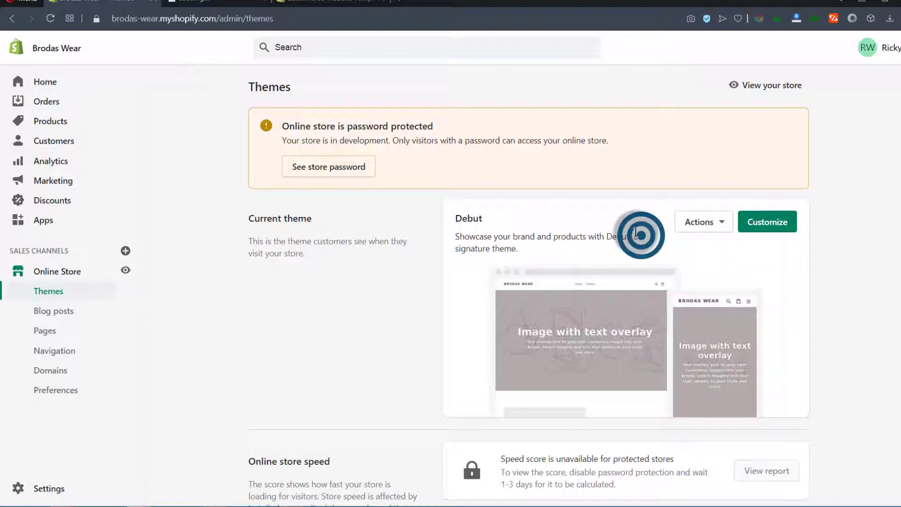
left_click(204, 2)
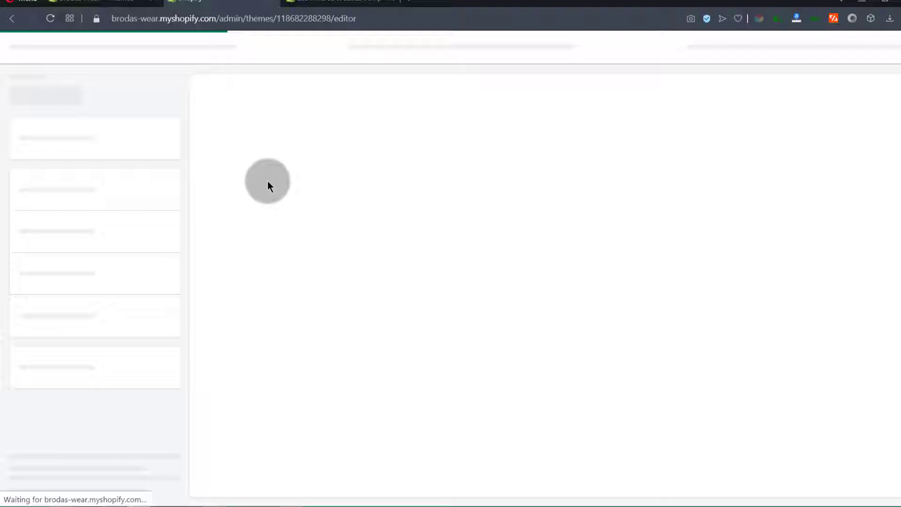
scroll(457, 241, "down", 5)
scroll(455, 241, "down", 5)
scroll(450, 219, "up", 15)
scroll(187, 260, "up", 3)
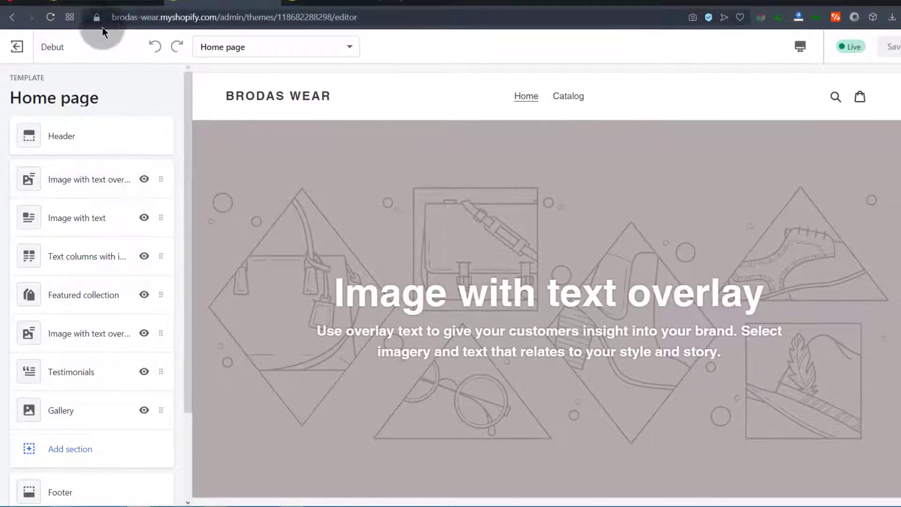
Return to the store's Themes page and view the actions available for the Debut theme
left_click(99, 3)
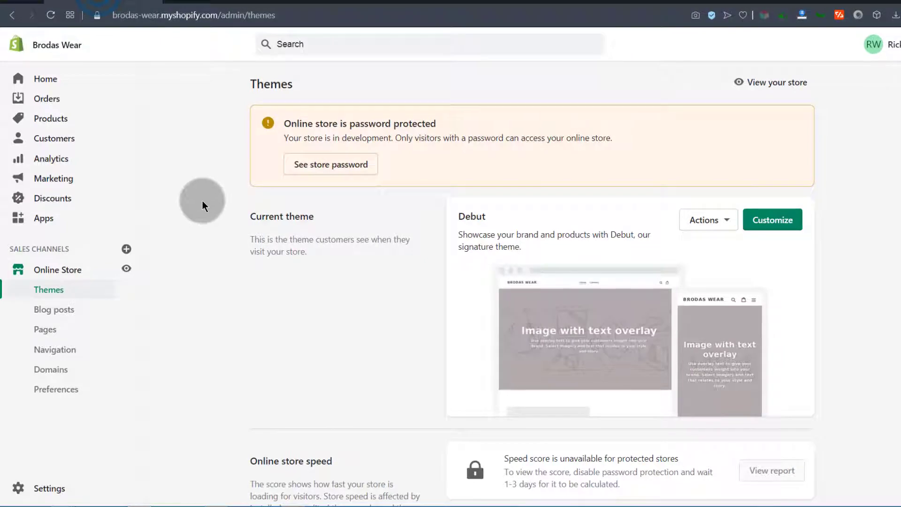
left_click(728, 220)
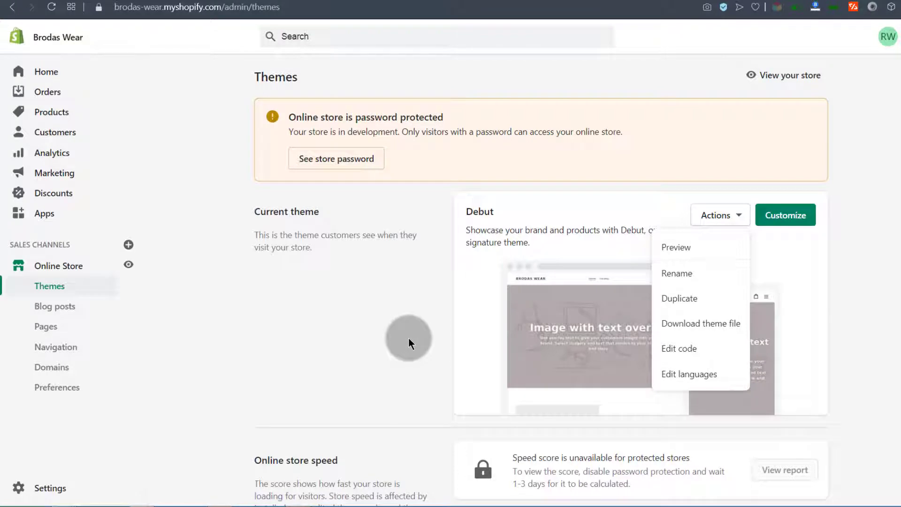
left_click(441, 338)
Examine the Themes page from the current theme through the online store speed section to the theme library
scroll(365, 301, "down", 5)
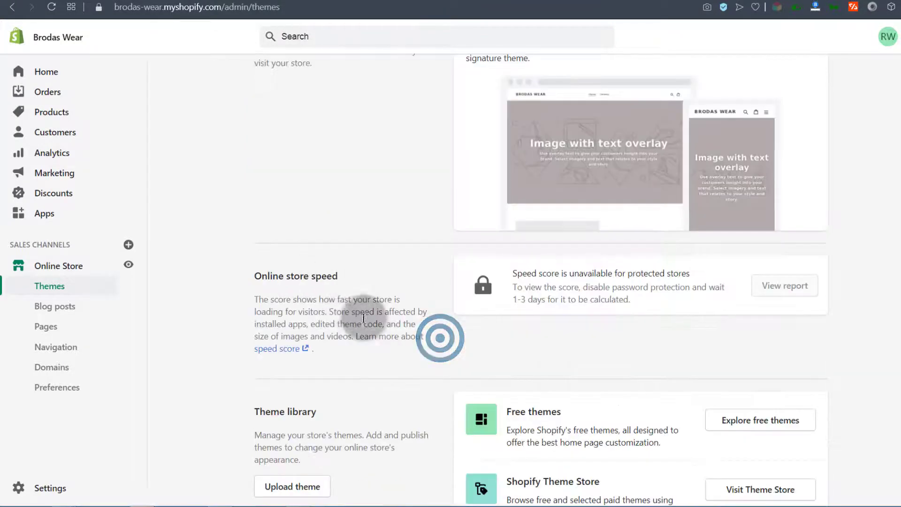
scroll(361, 263, "up", 6)
scroll(359, 258, "down", 5)
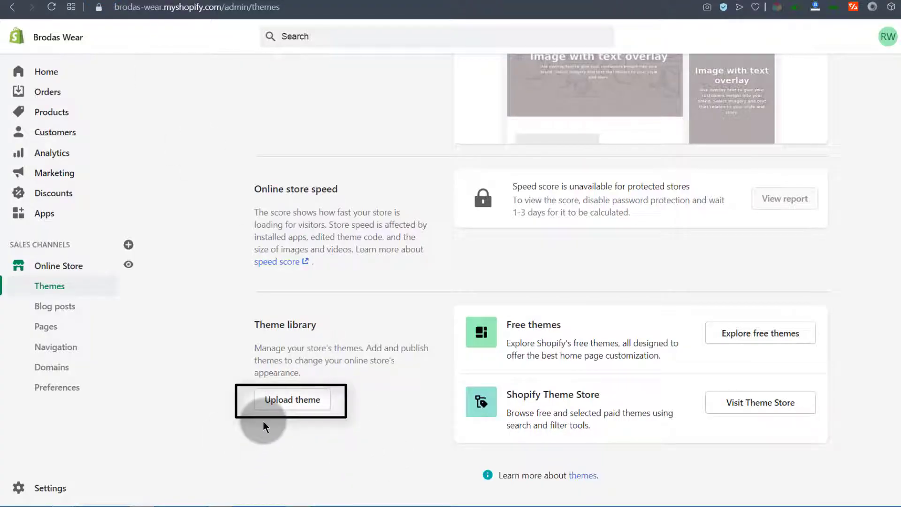
scroll(599, 294, "up", 5)
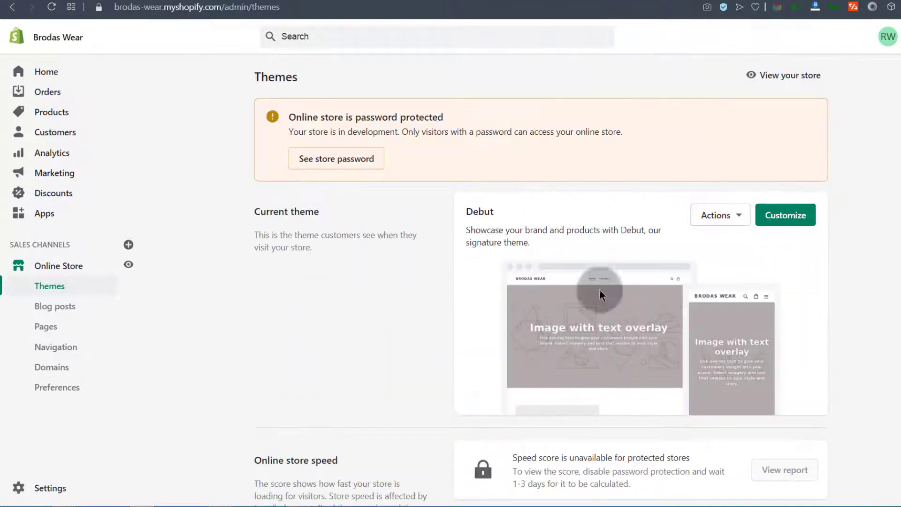
scroll(361, 321, "down", 5)
scroll(338, 338, "up", 4)
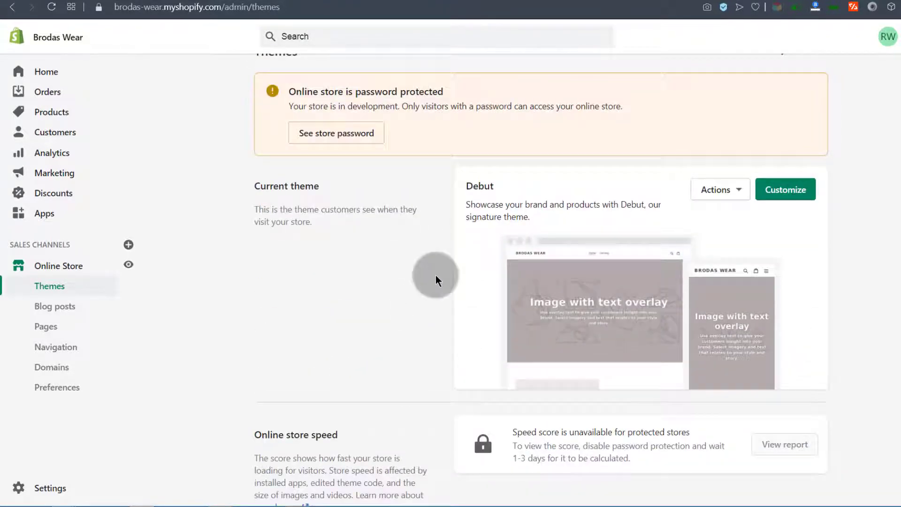
scroll(585, 334, "down", 5)
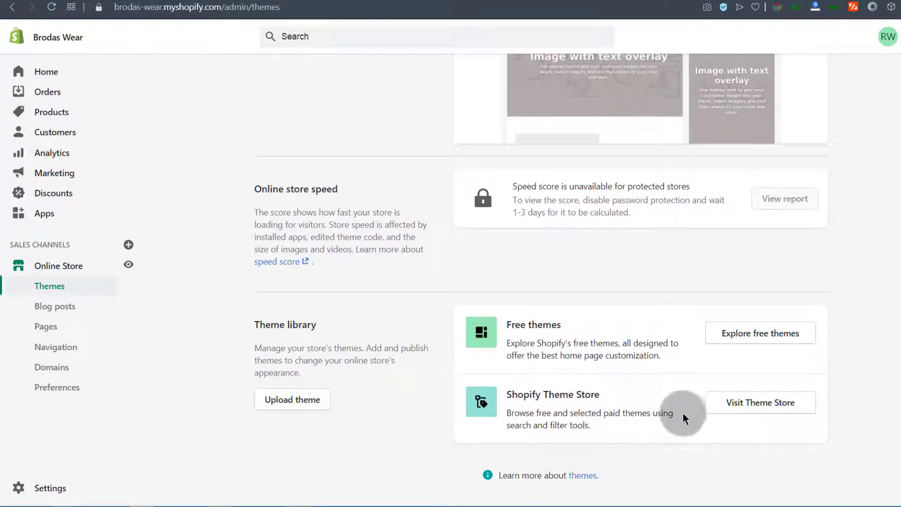
Visit the Shopify Theme Store and open its full listing of themes
left_click(765, 406)
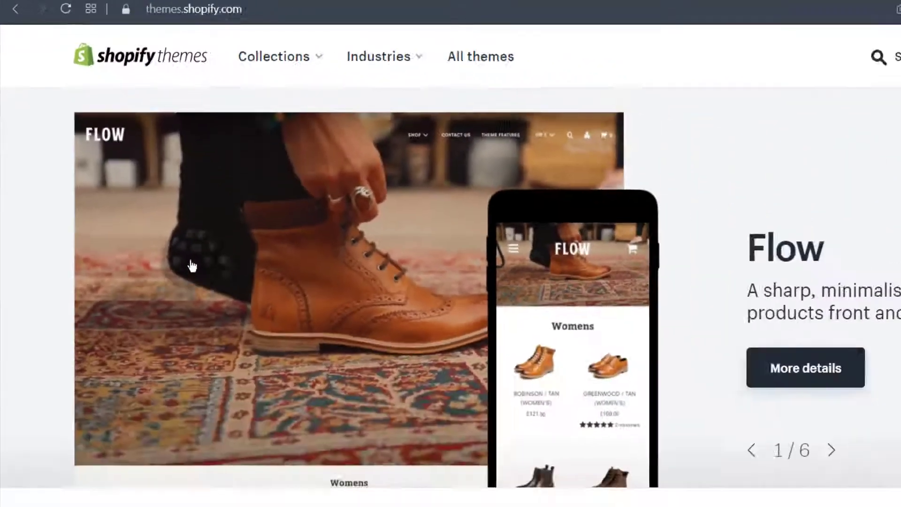
scroll(192, 266, "down", 10)
scroll(151, 193, "up", 10)
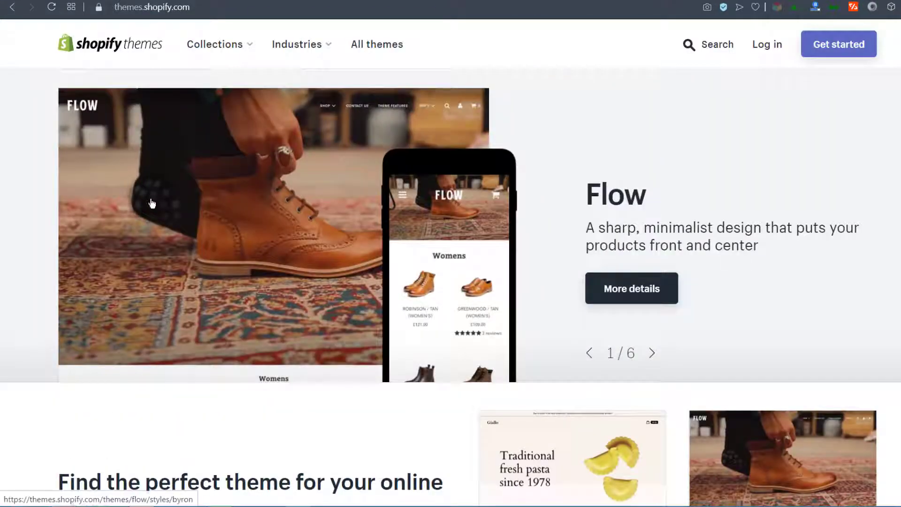
scroll(152, 202, "down", 5)
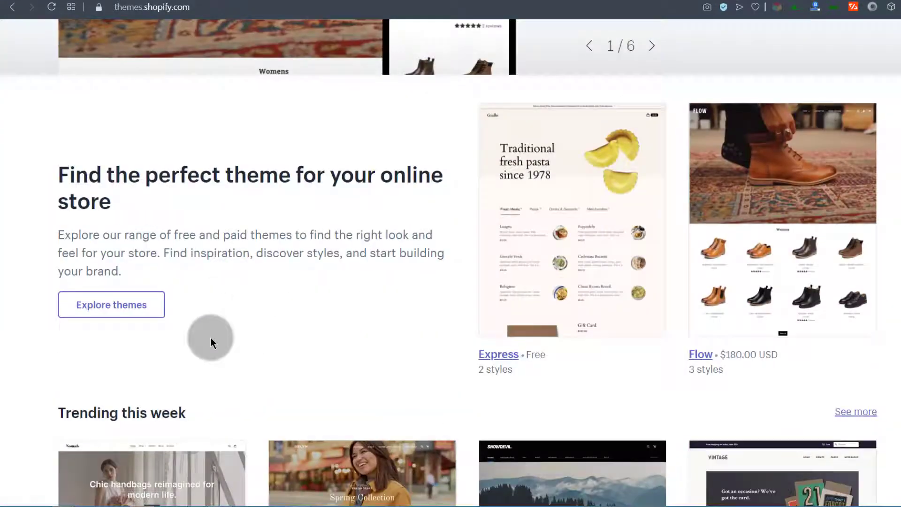
left_click(108, 312)
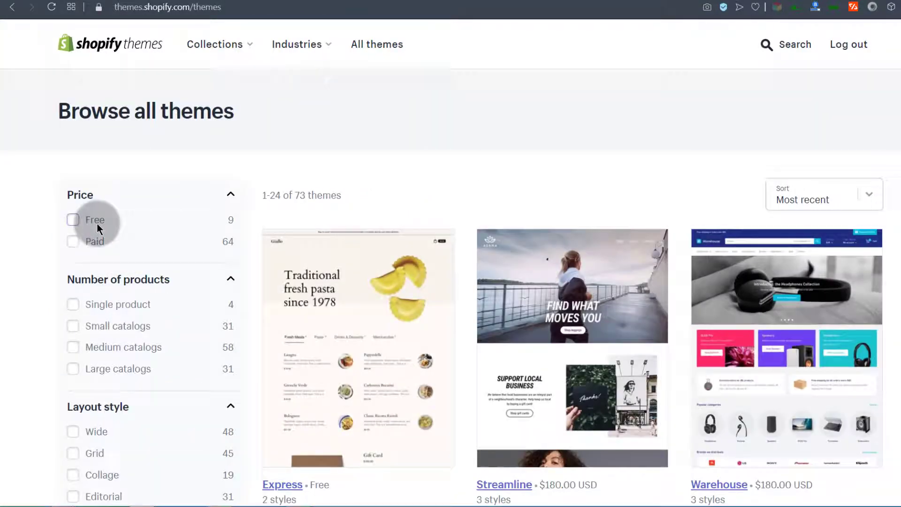
Filter the theme listing by price to show only free themes
left_click(72, 219)
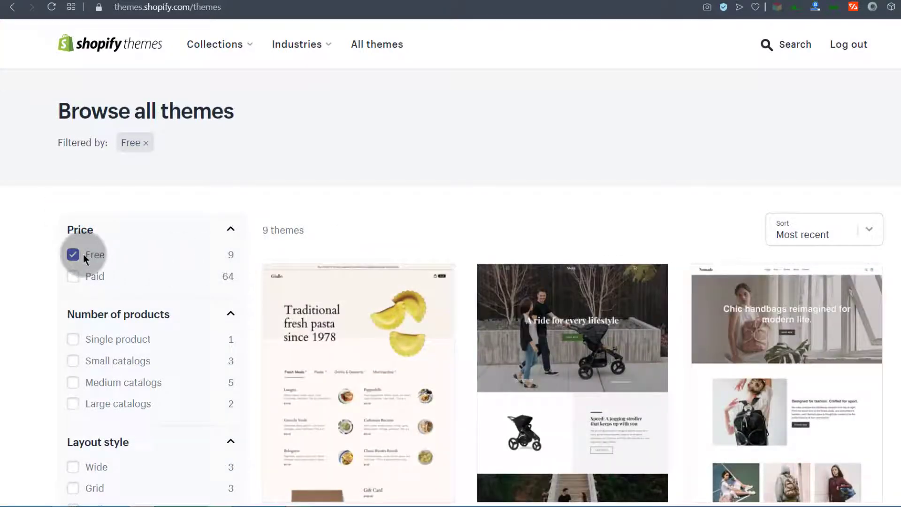
left_click(83, 255)
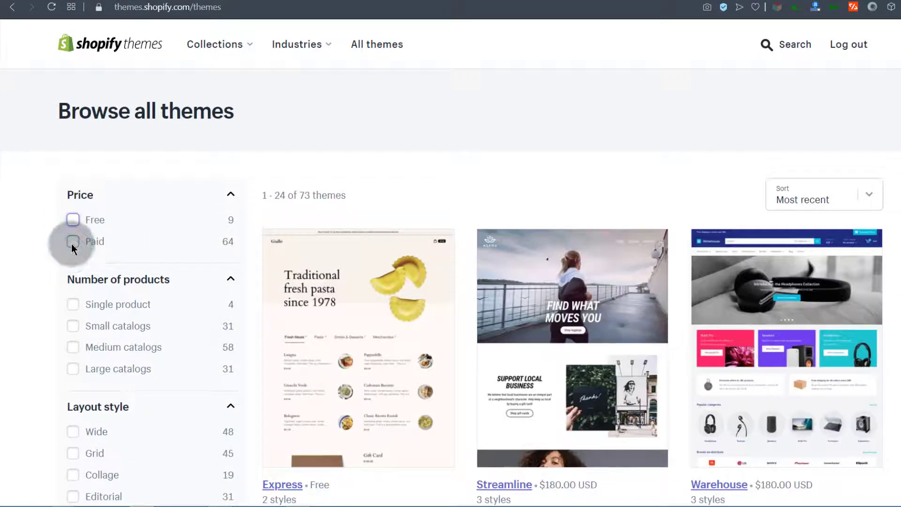
scroll(567, 267, "down", 4)
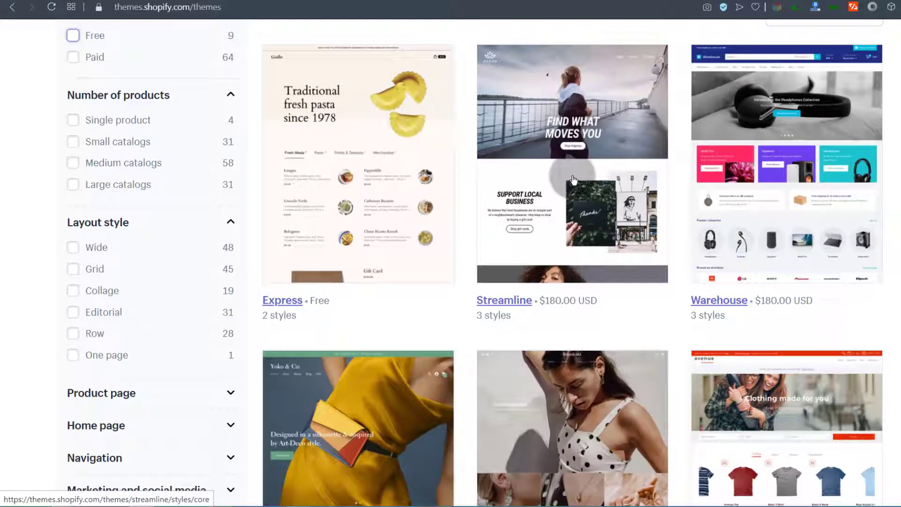
scroll(545, 178, "up", 3)
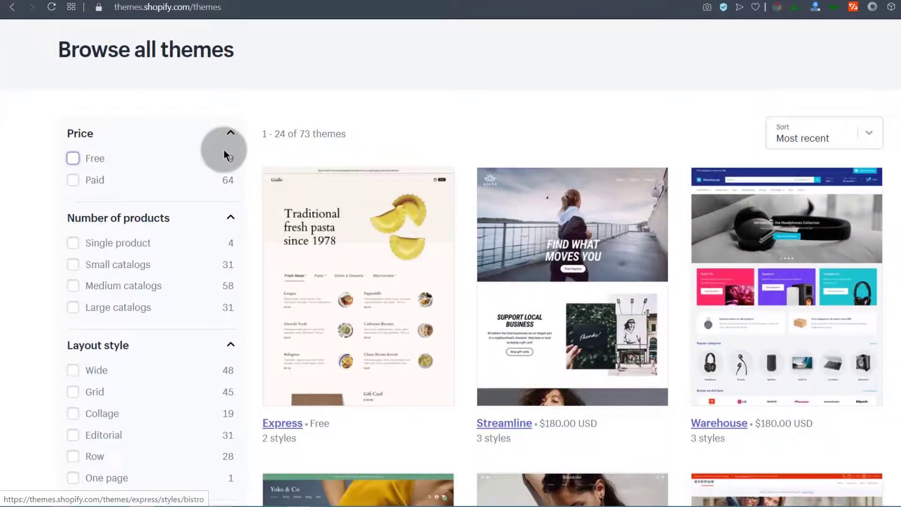
left_click(74, 158)
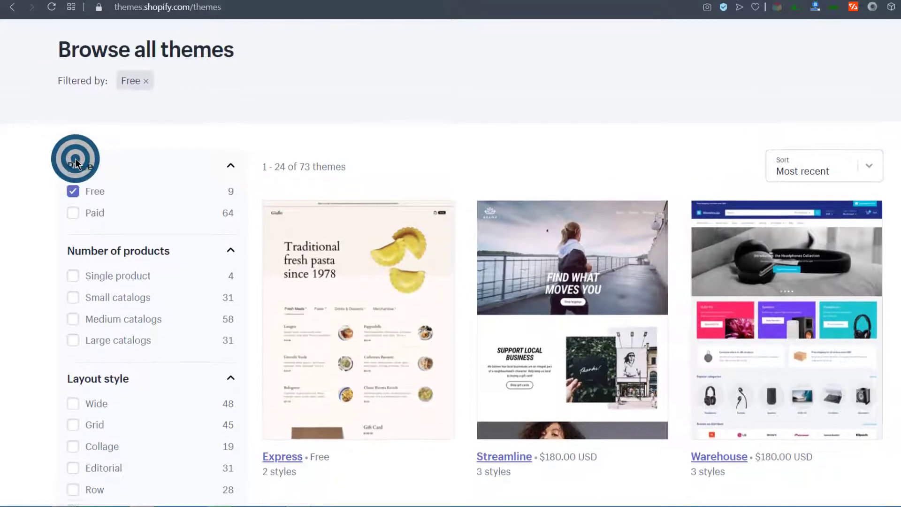
scroll(491, 279, "down", 3)
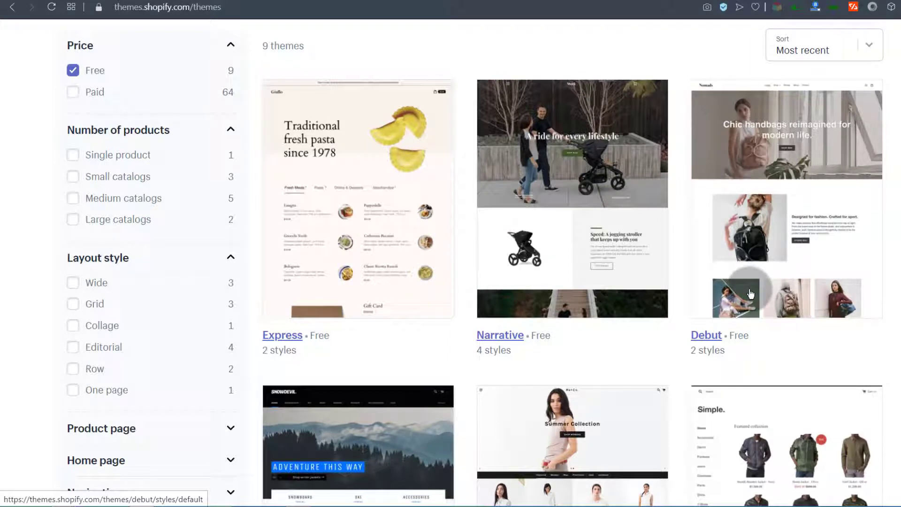
Open the free Narrative theme's details page in a new tab and switch to it
right_click(493, 341)
left_click(519, 345)
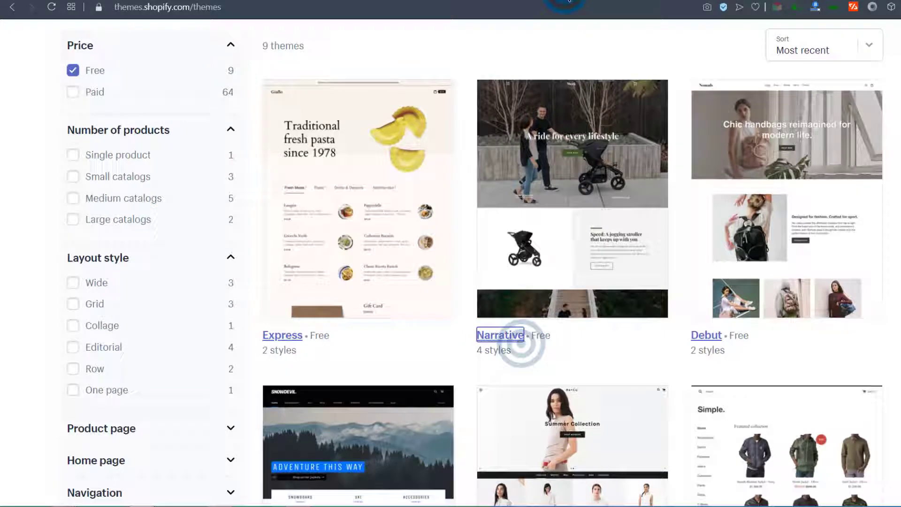
left_click(567, 3)
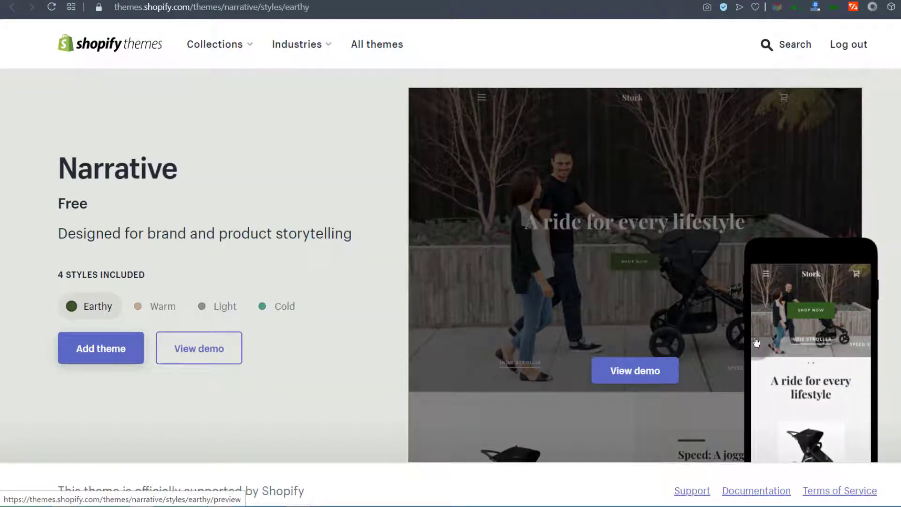
View the Narrative theme's Earthy style demo and look through its page sections
left_click(629, 373)
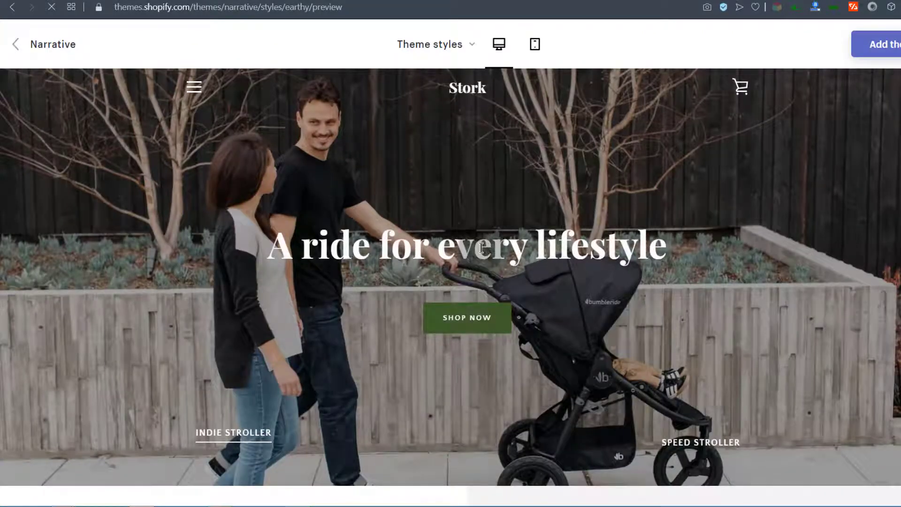
scroll(261, 192, "down", 8)
scroll(260, 192, "down", 18)
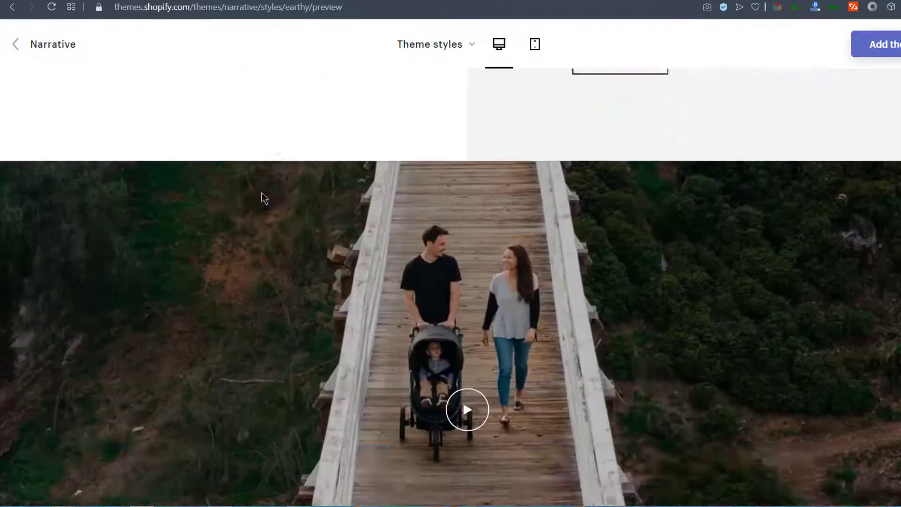
scroll(328, 343, "down", 3)
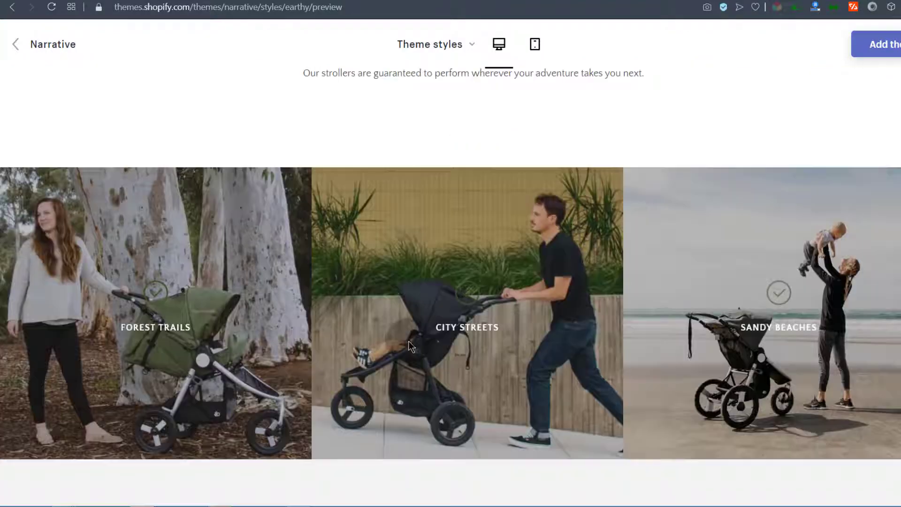
scroll(399, 311, "up", 12)
scroll(400, 310, "down", 5)
scroll(400, 313, "up", 8)
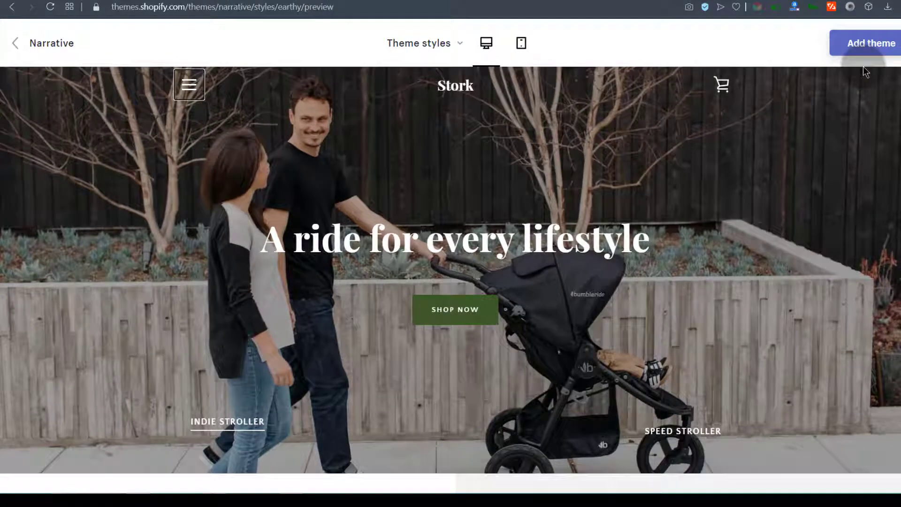
scroll(486, 223, "down", 5)
scroll(488, 217, "up", 5)
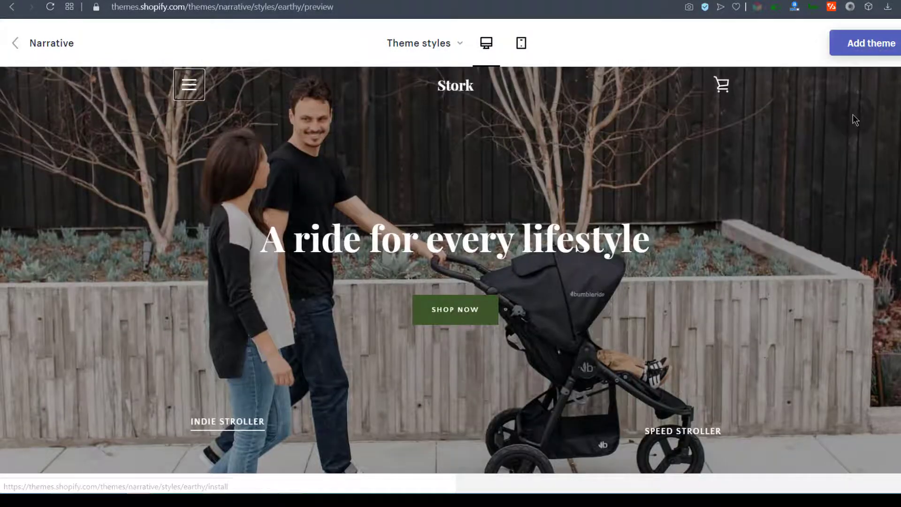
Add the Narrative theme to the store and return to the online store's Themes page
left_click(871, 47)
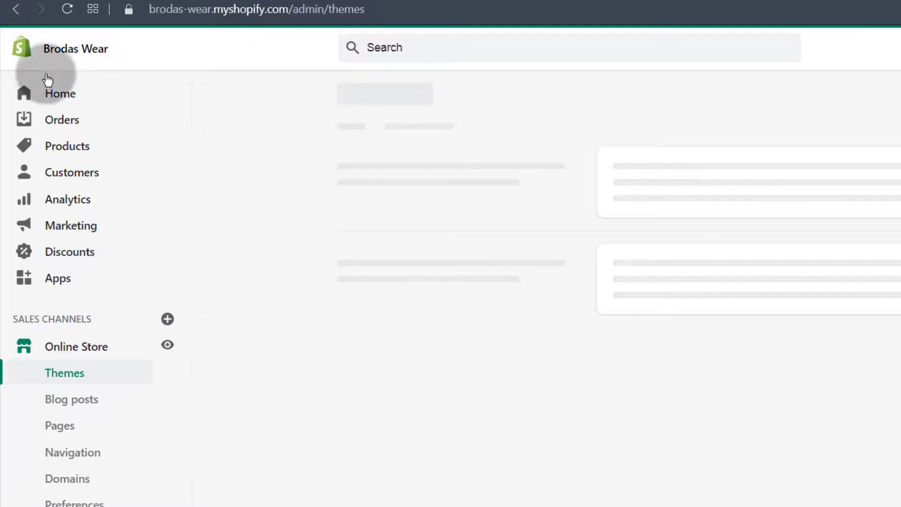
left_click(68, 57)
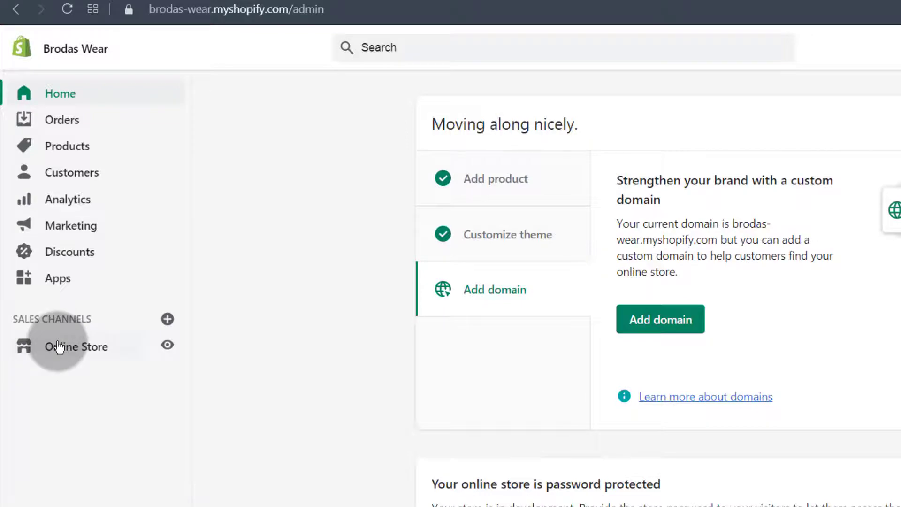
left_click(57, 344)
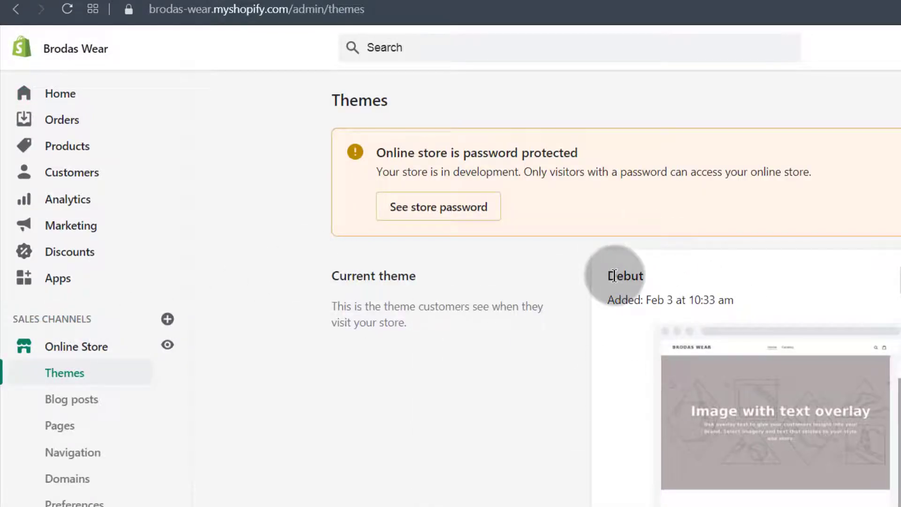
Check which theme is current and locate the Narrative theme in the theme library
double_click(614, 276)
left_click(519, 358)
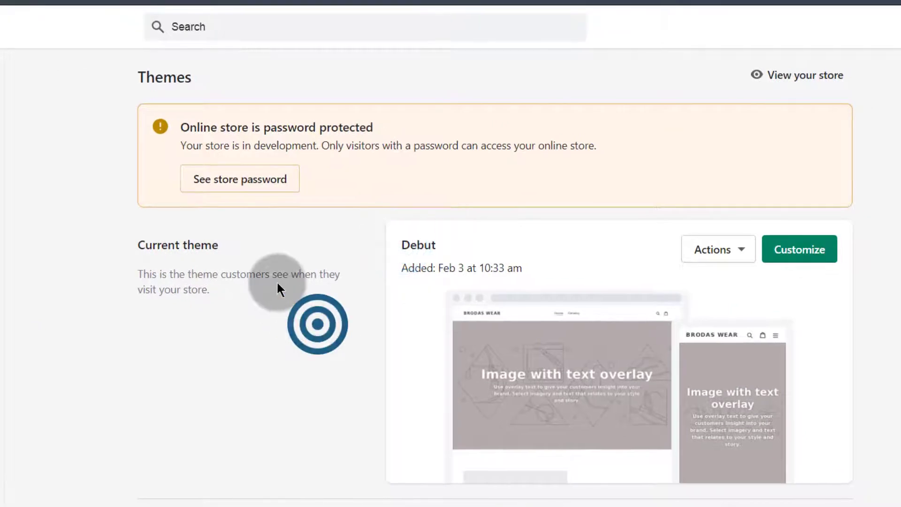
scroll(272, 276, "down", 3)
scroll(270, 265, "down", 5)
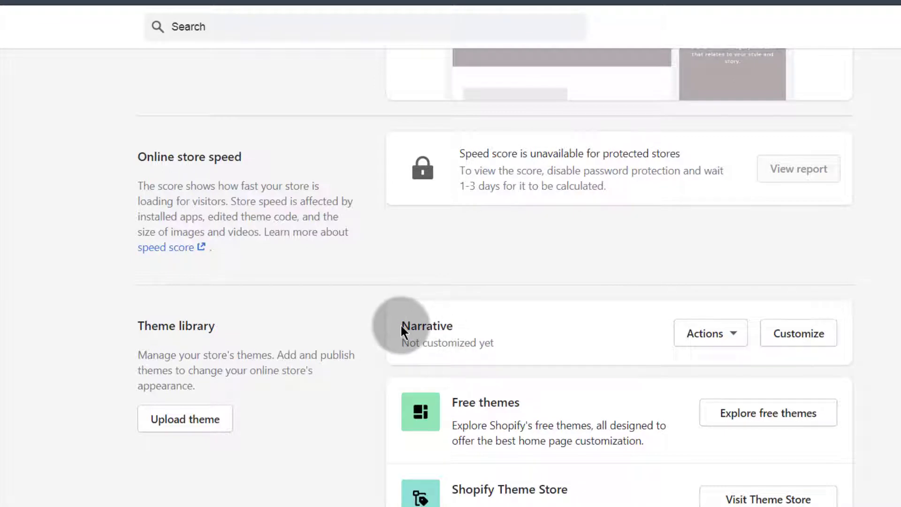
left_click_drag(402, 324, 459, 328)
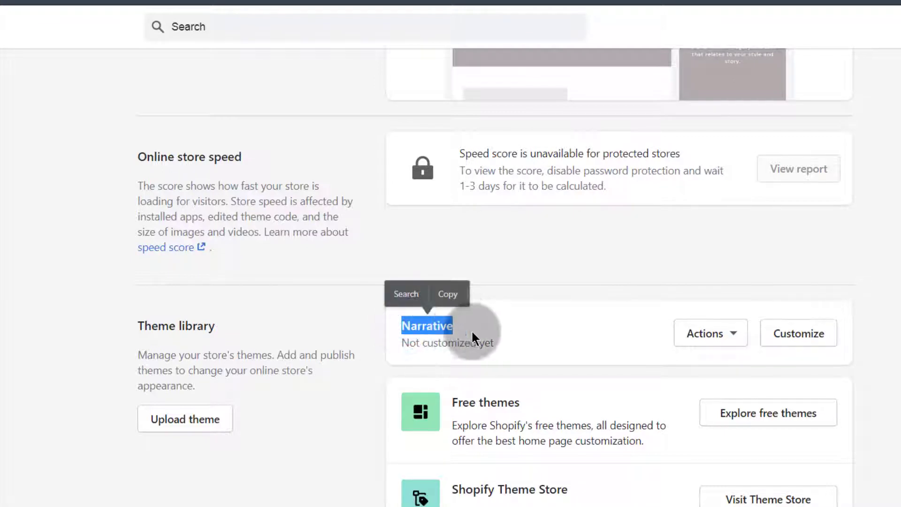
left_click(448, 327)
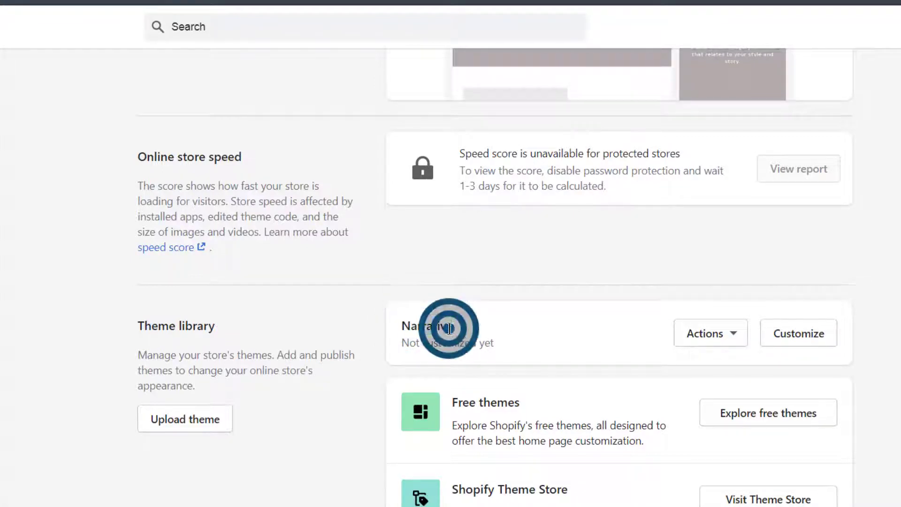
Publish the Narrative theme from the theme library so it replaces Debut as the store's current theme
left_click(734, 339)
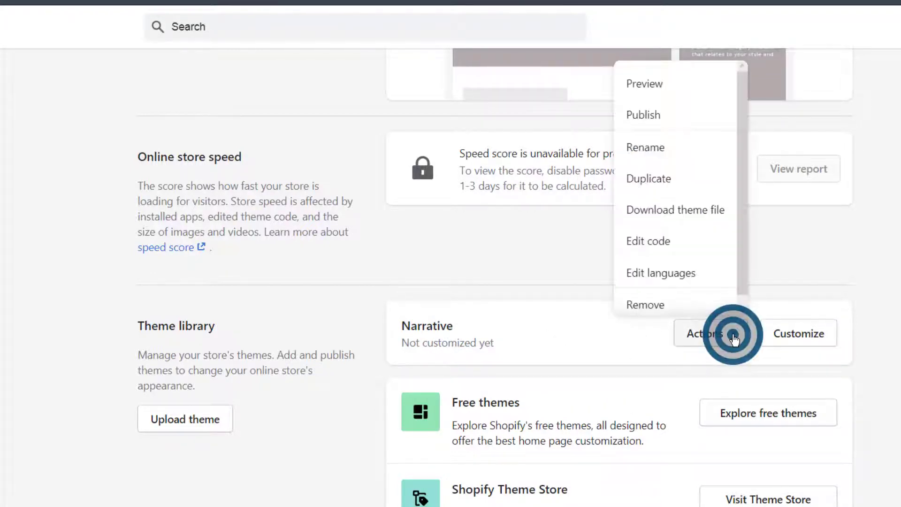
left_click(645, 116)
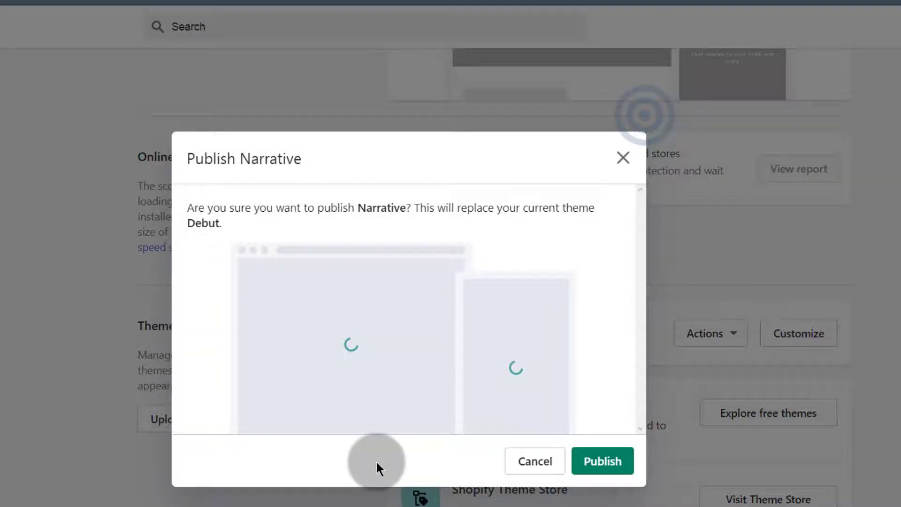
left_click(605, 460)
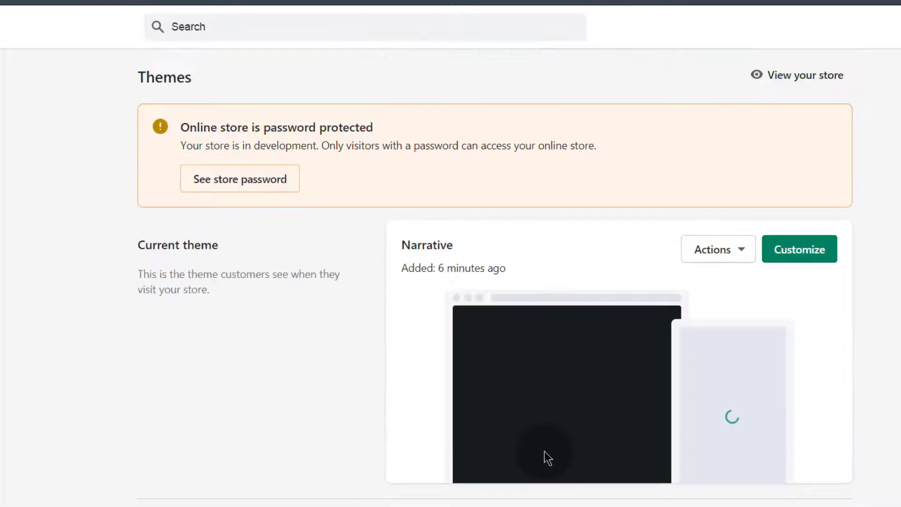
left_click_drag(452, 242, 383, 302)
left_click(353, 328)
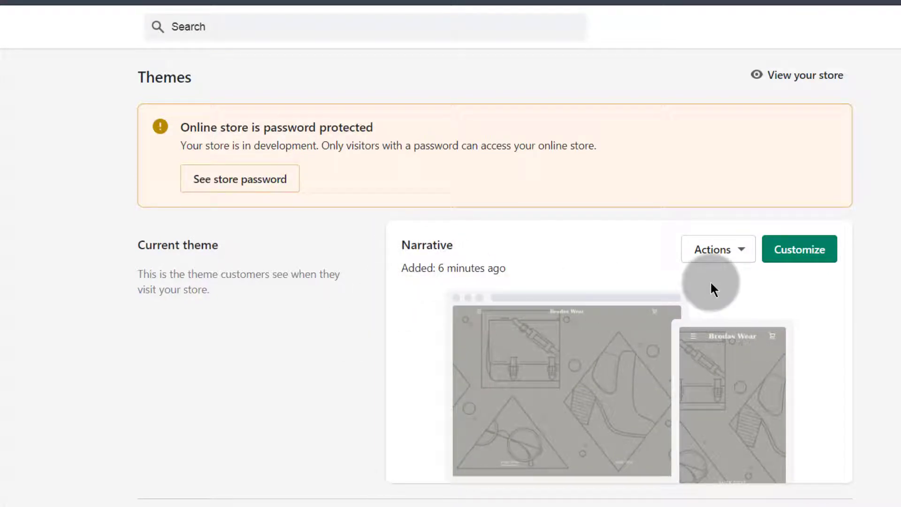
Open the Narrative theme's customizer in a new tab and compare it with the Debut theme's home page editor
right_click(815, 256)
left_click(691, 264)
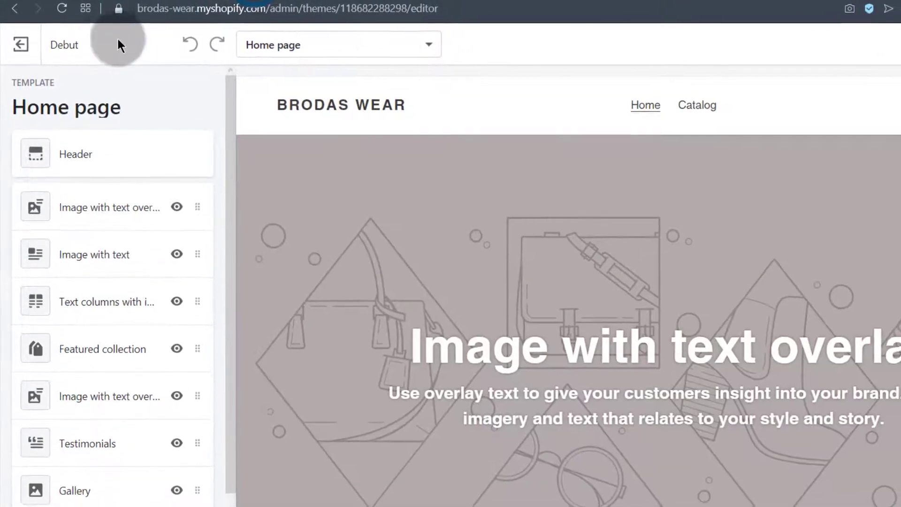
left_click(75, 39)
scroll(96, 191, "down", 3)
scroll(81, 338, "up", 3)
left_click(71, 455)
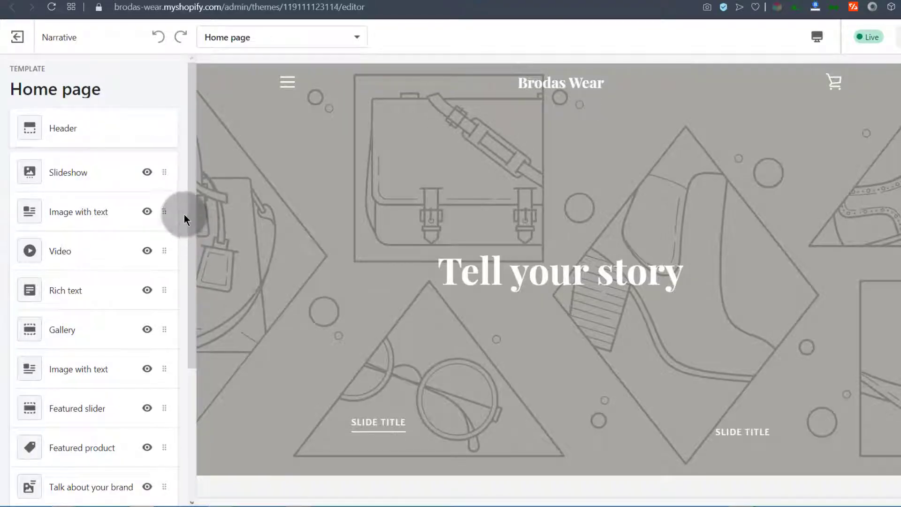
Look through the Narrative theme's home page sections in both the section list and the page preview
left_click(189, 216)
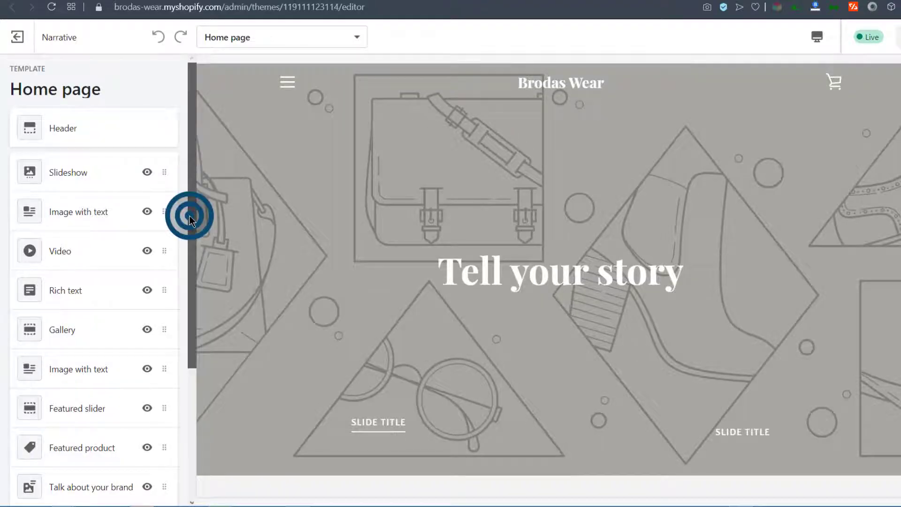
left_click_drag(189, 215, 187, 392)
scroll(404, 352, "down", 15)
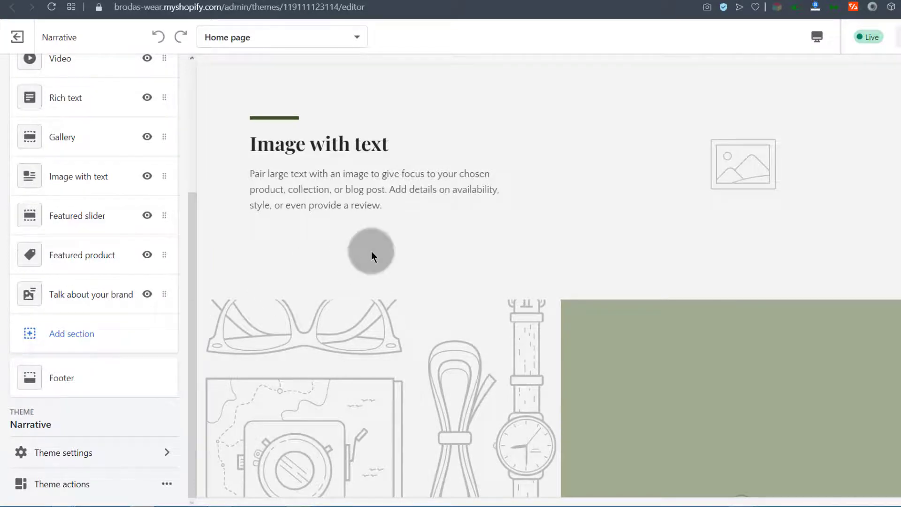
scroll(374, 241, "up", 10)
left_click(150, 255)
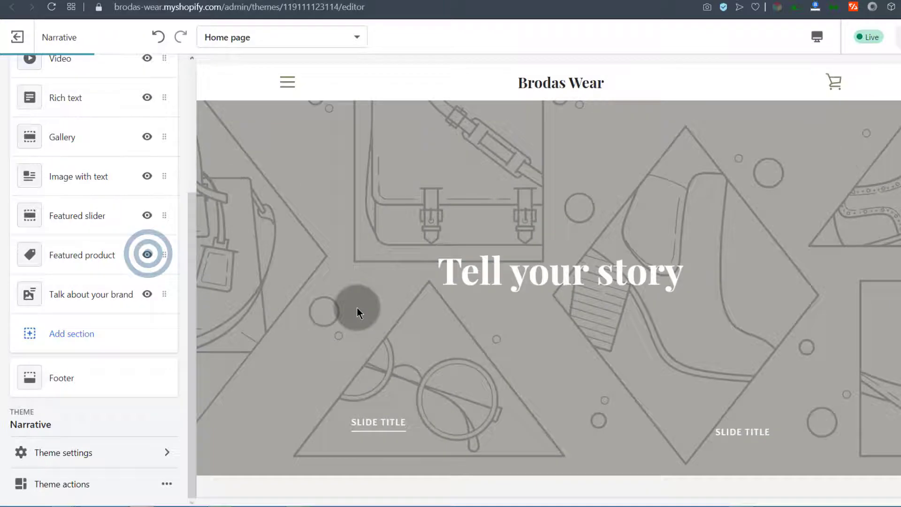
scroll(357, 309, "up", 10)
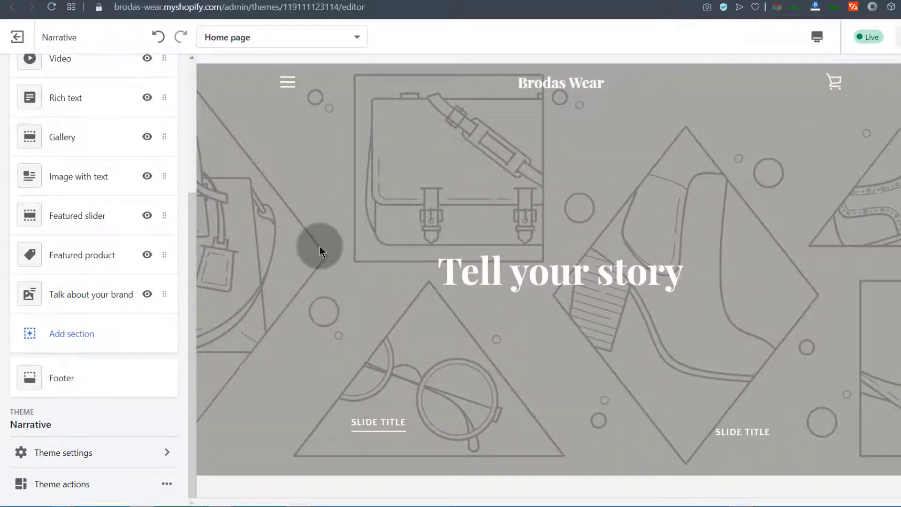
scroll(93, 140, "up", 4)
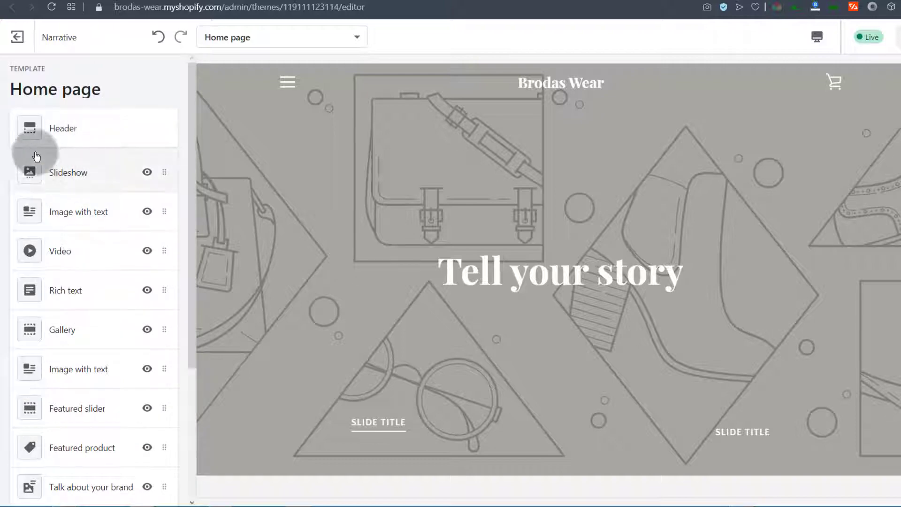
Toggle the Slideshow section's visibility, then leave the Slideshow and the first Image with text section hidden on the home page
left_click(146, 173)
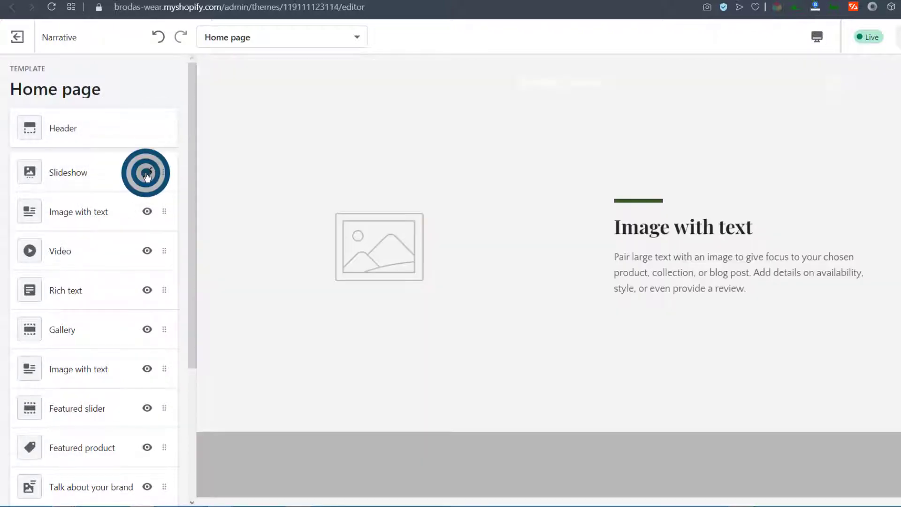
left_click(147, 173)
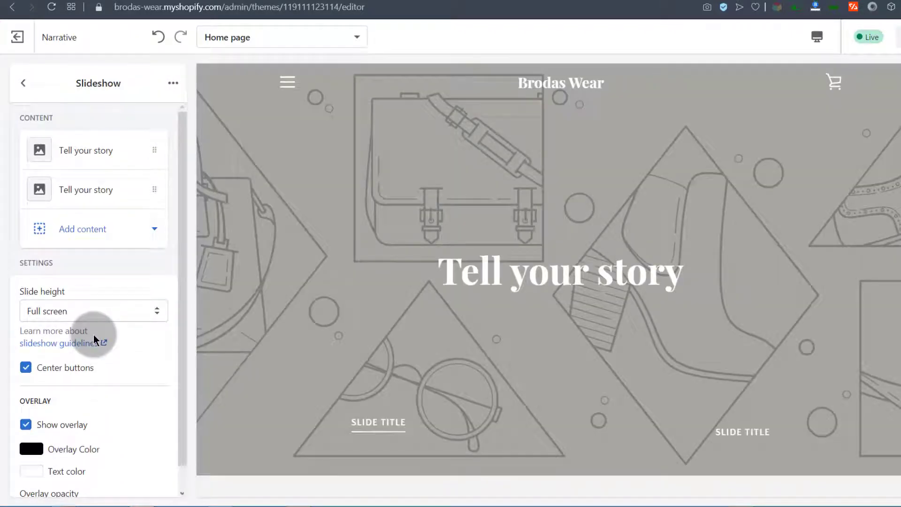
left_click(147, 173)
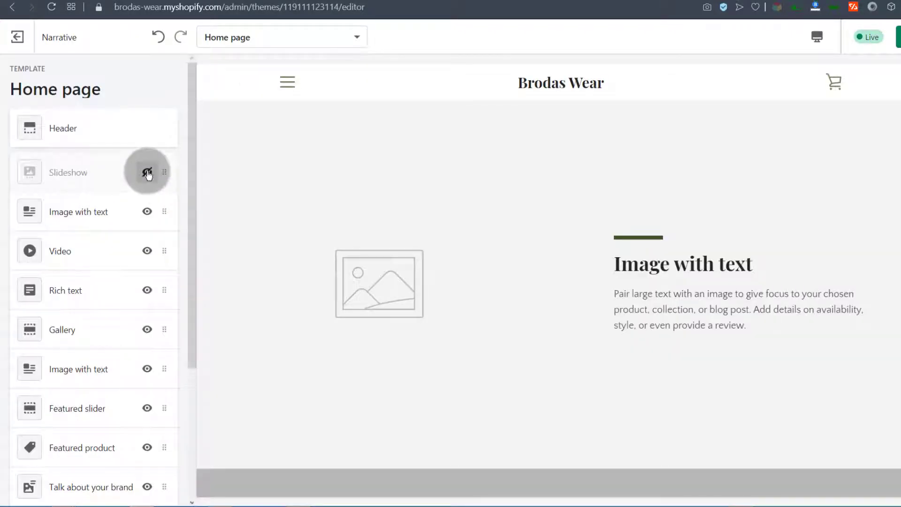
left_click(146, 173)
left_click(147, 211)
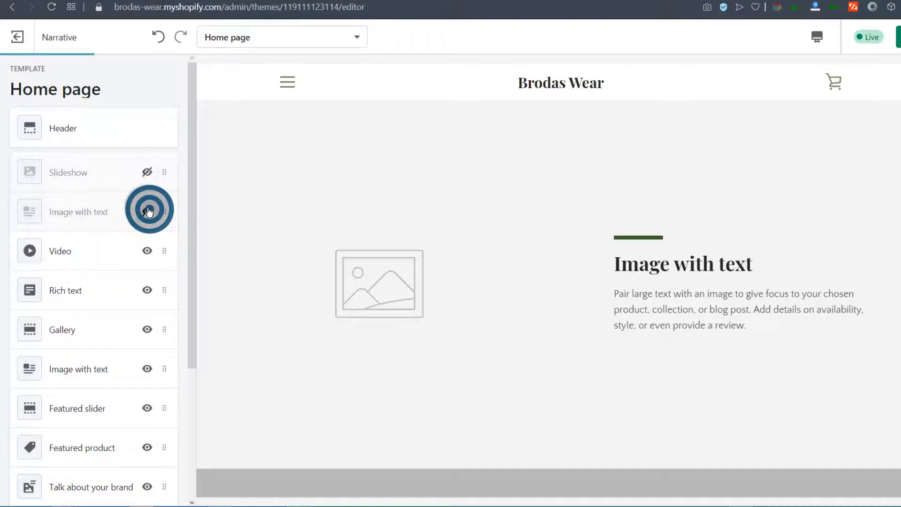
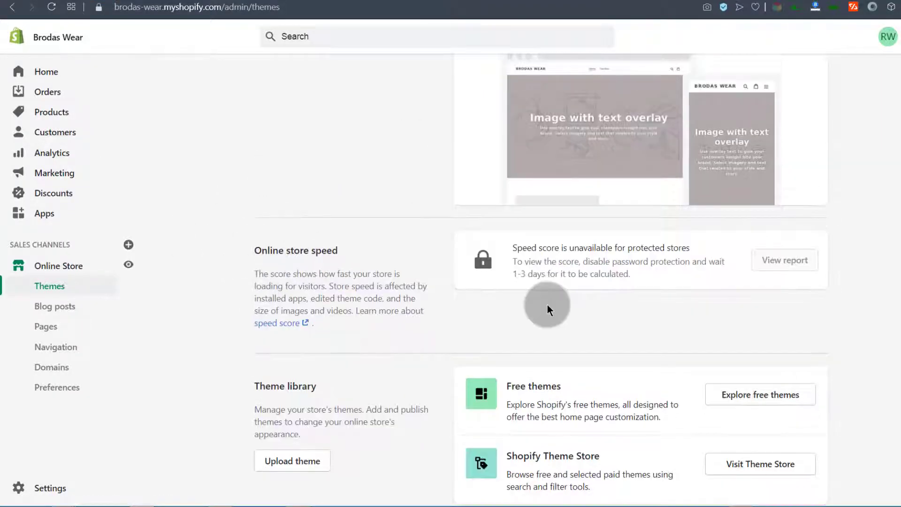
Duplicate the Debut theme and check for the copy in the theme library
scroll(548, 308, "up", 5)
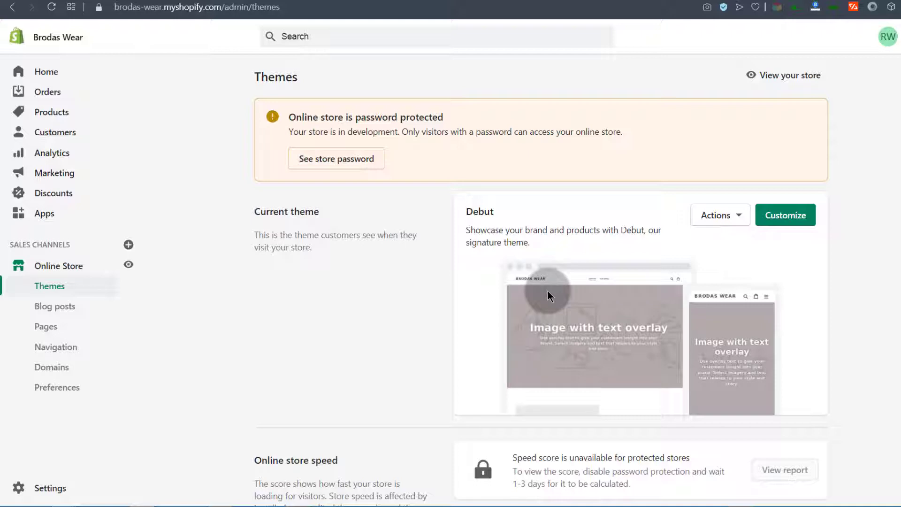
left_click(739, 217)
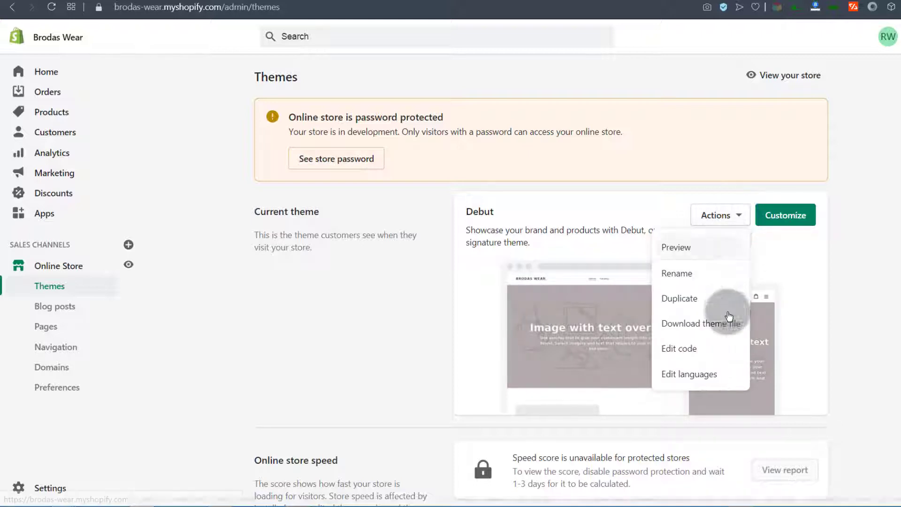
left_click(679, 351)
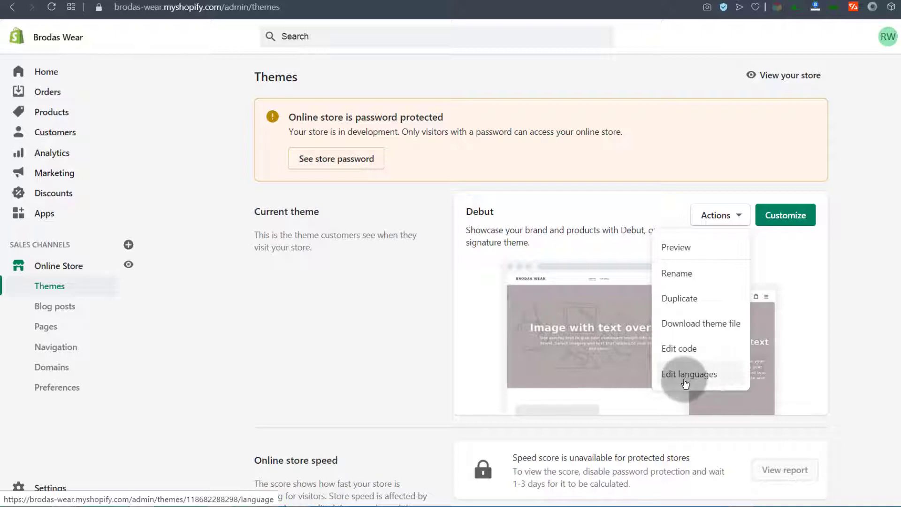
left_click(677, 299)
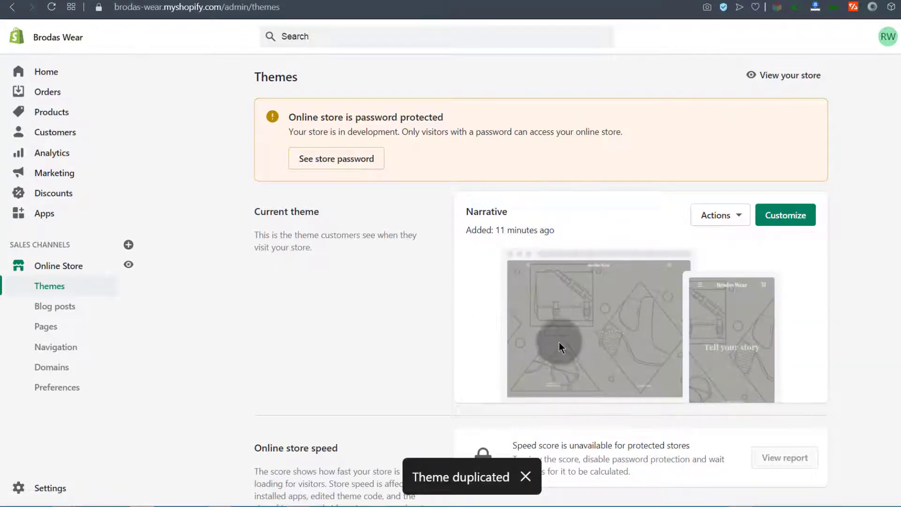
scroll(542, 338, "down", 6)
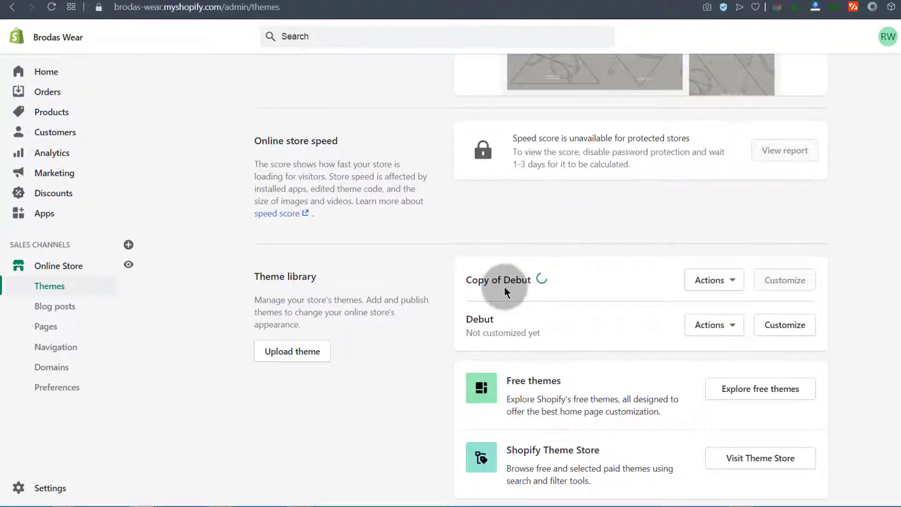
scroll(511, 284, "up", 6)
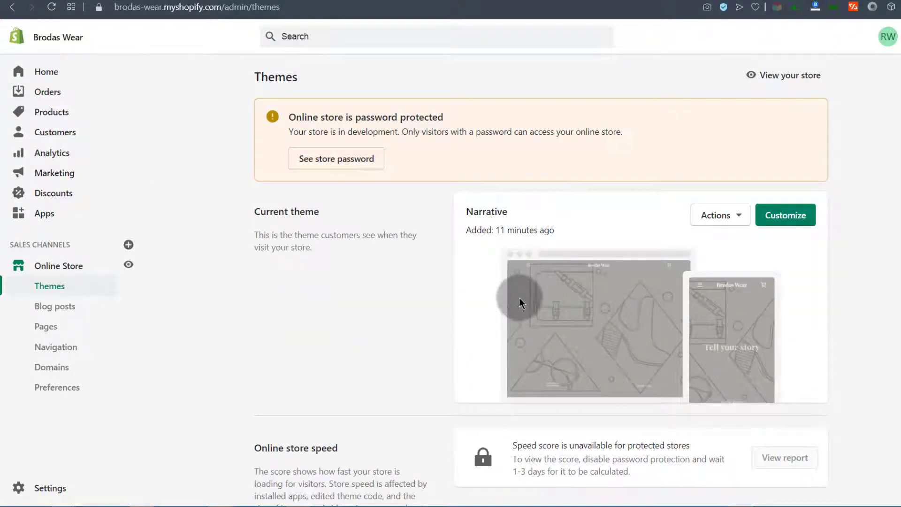
Reload the Themes page and remove the Copy of Debut theme from the theme library
left_click(54, 9)
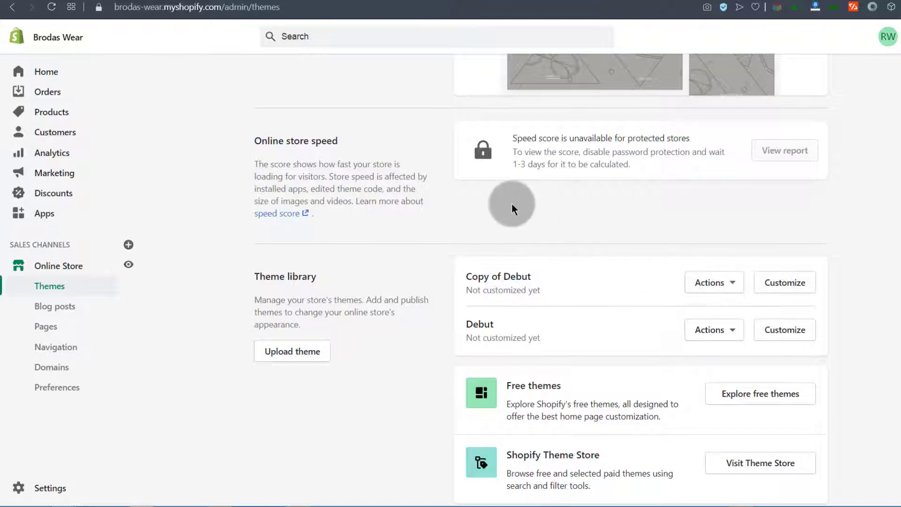
scroll(511, 203, "up", 5)
scroll(508, 281, "down", 5)
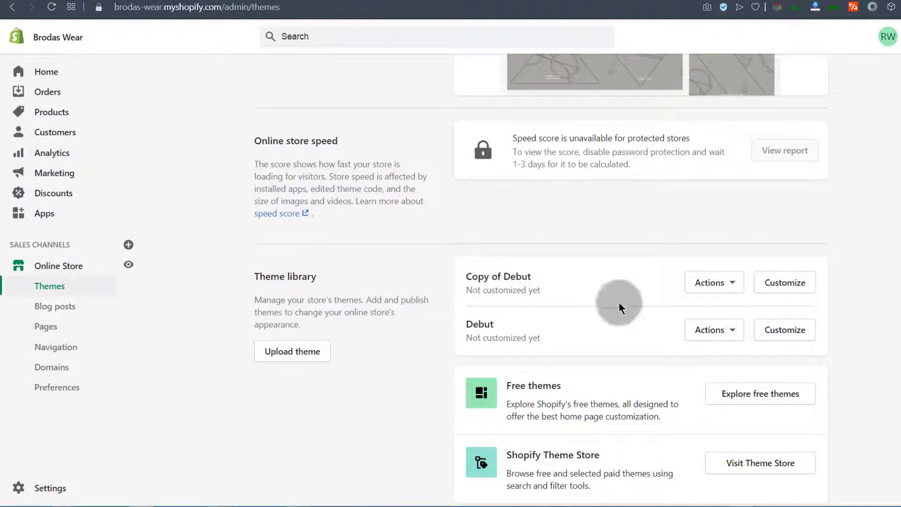
left_click(735, 285)
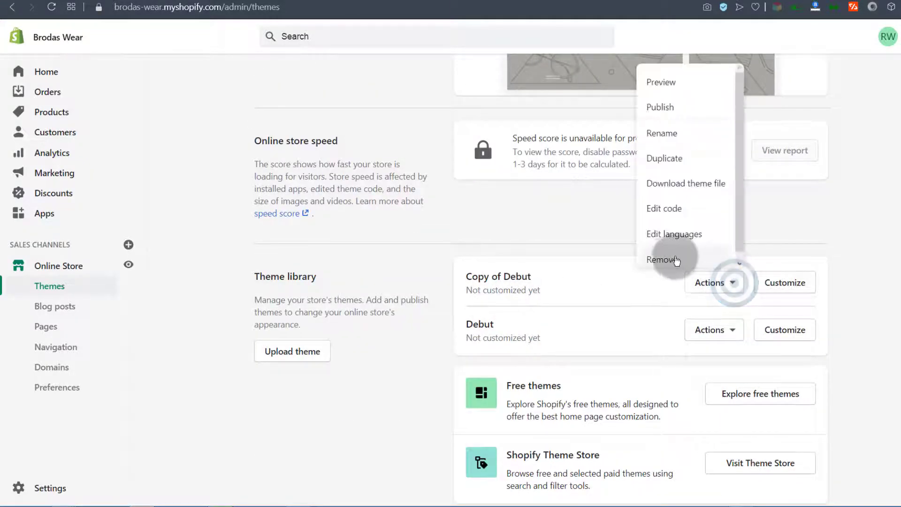
left_click(659, 259)
left_click(625, 308)
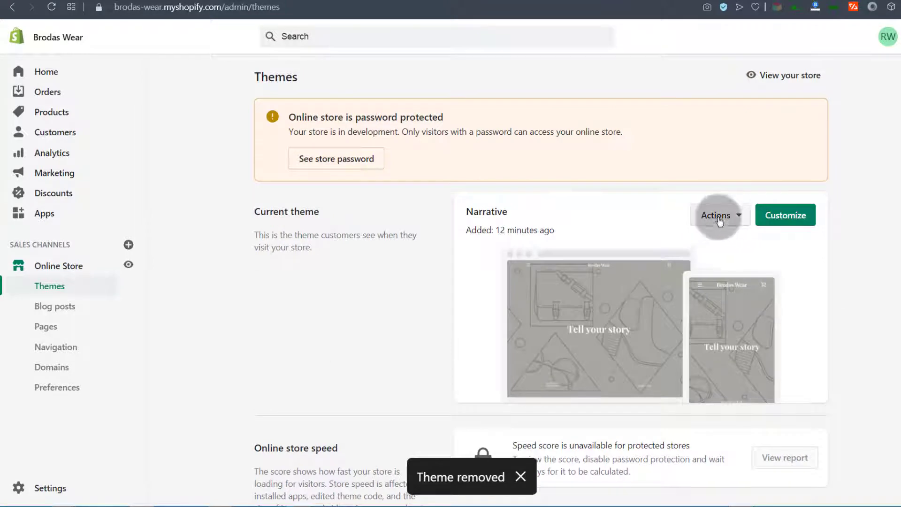
Duplicate the current Narrative theme and check for its copy in the theme library
left_click(740, 214)
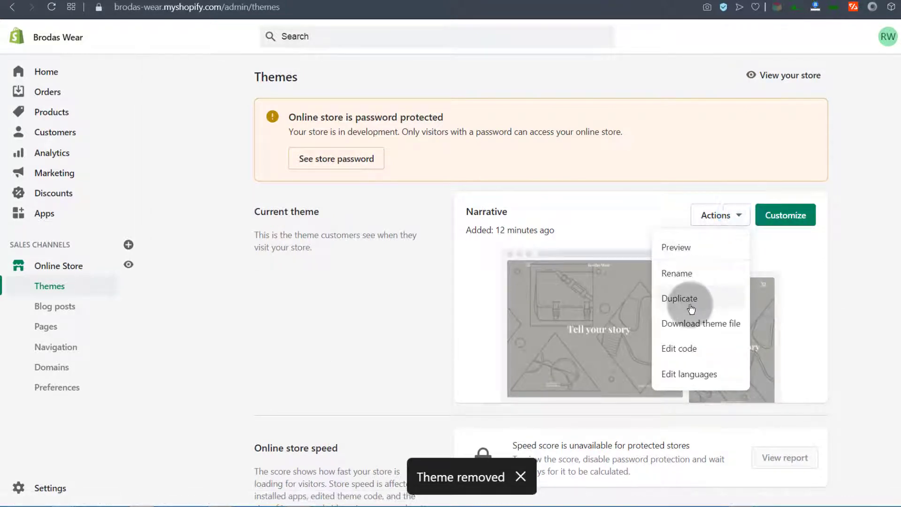
left_click(680, 299)
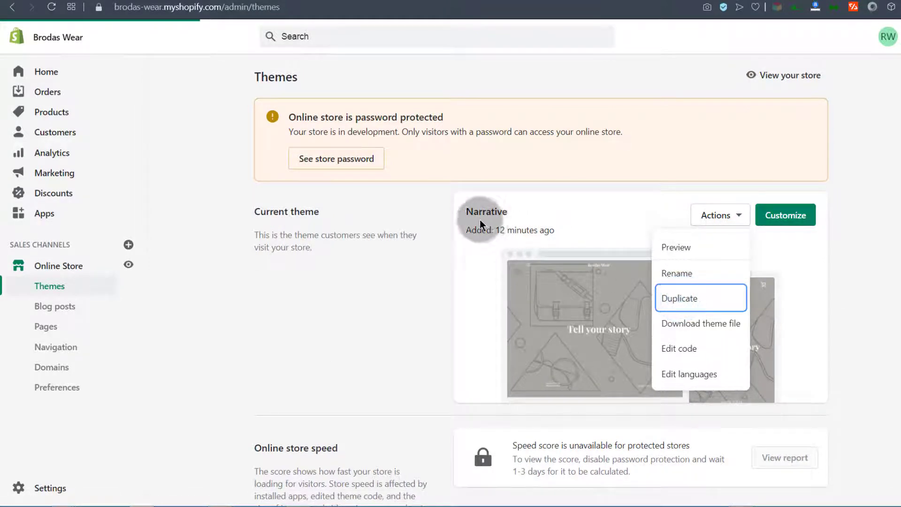
scroll(376, 249, "down", 7)
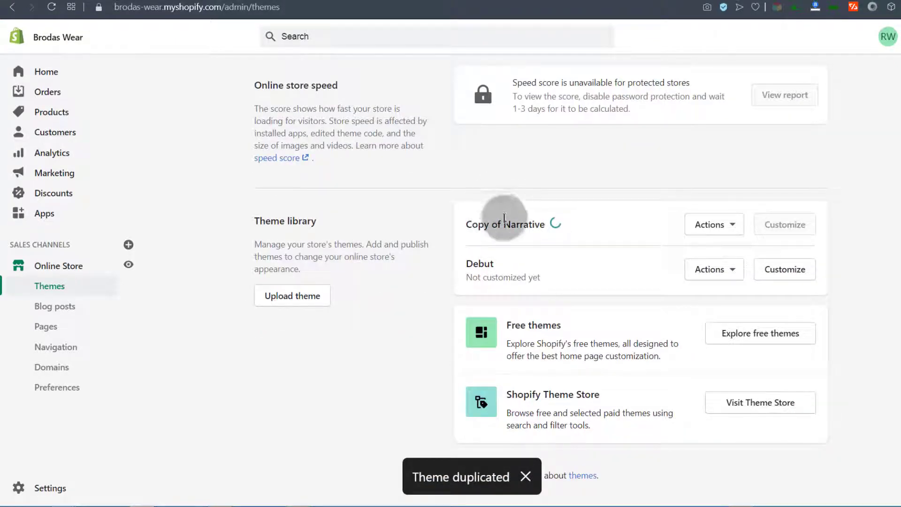
Open the current Narrative theme's code for editing and look through its list of layout and template files
scroll(507, 230, "up", 3)
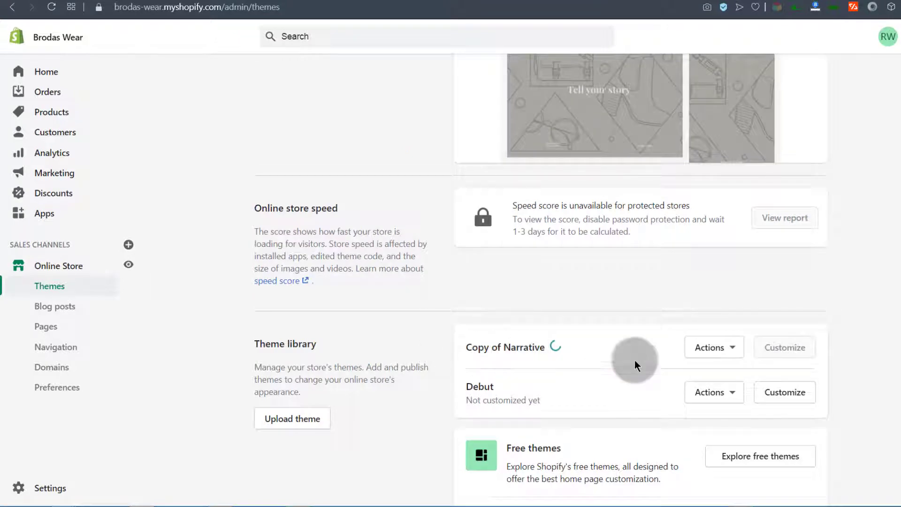
scroll(441, 217, "up", 3)
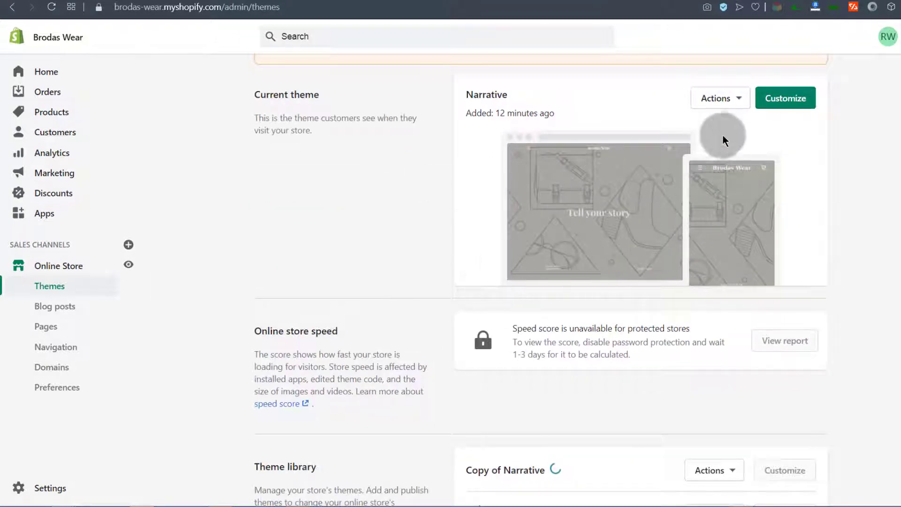
scroll(723, 136, "up", 3)
left_click(738, 217)
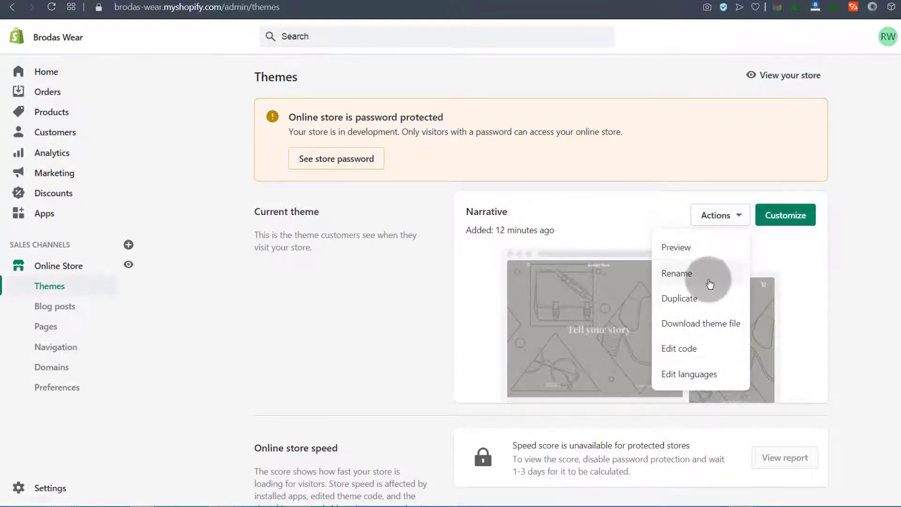
left_click(683, 351)
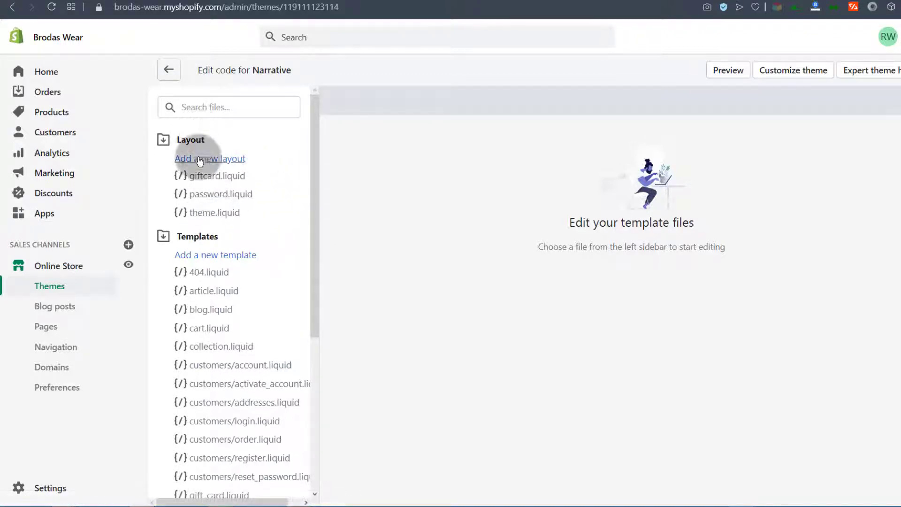
scroll(185, 162, "down", 5)
scroll(198, 323, "up", 6)
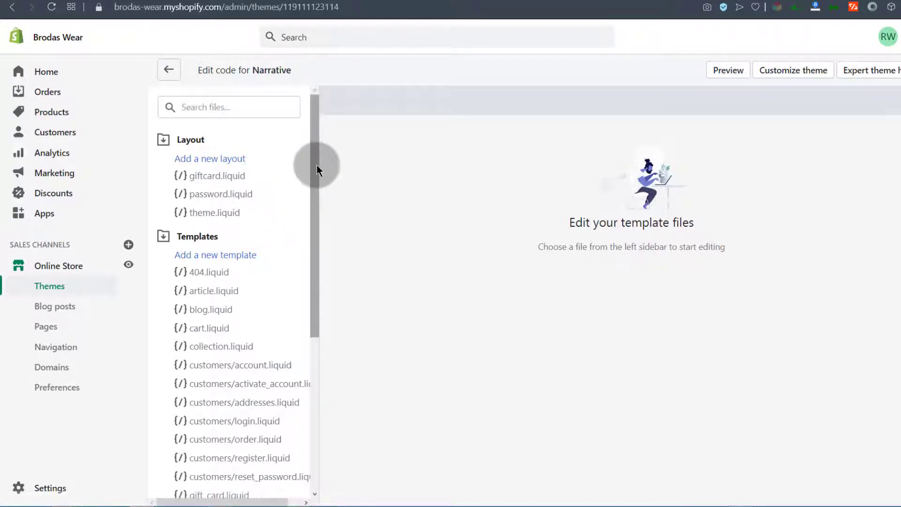
left_click_drag(317, 166, 323, 124)
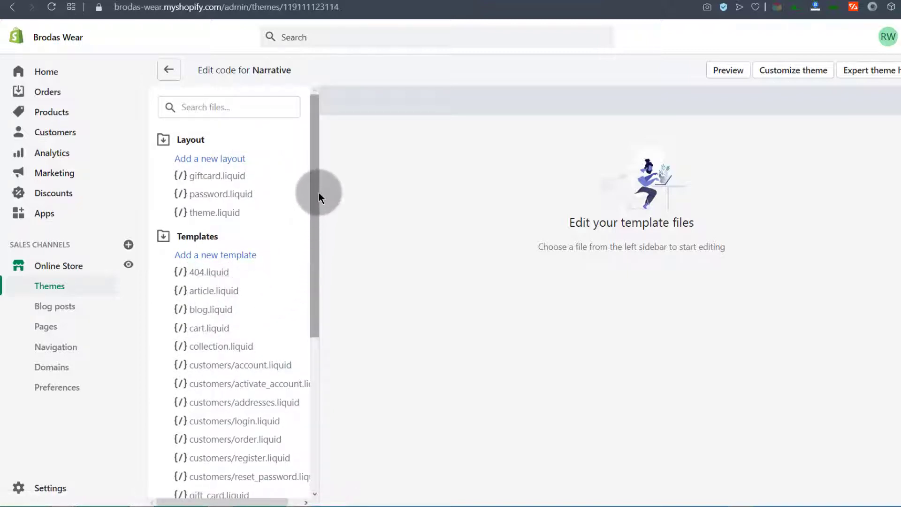
Open the page.liquid template of the Narrative theme and examine its code
left_click_drag(317, 185, 320, 348)
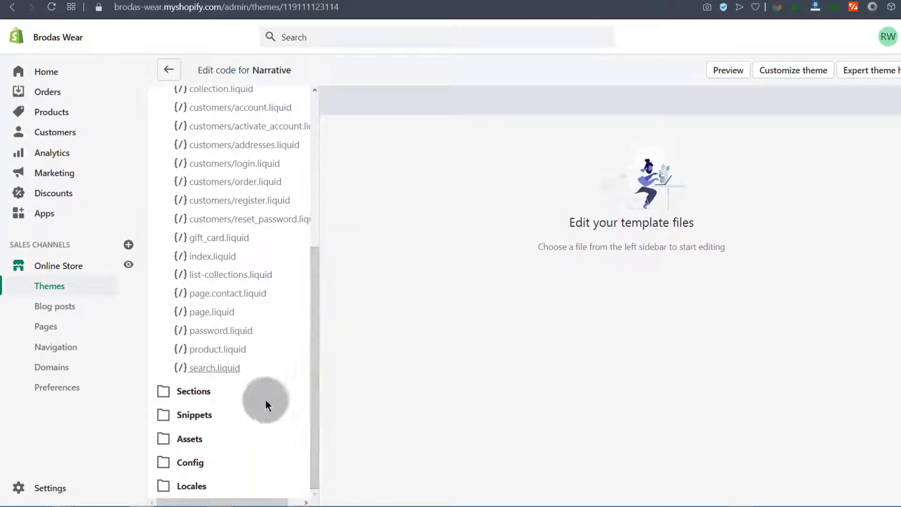
left_click(209, 315)
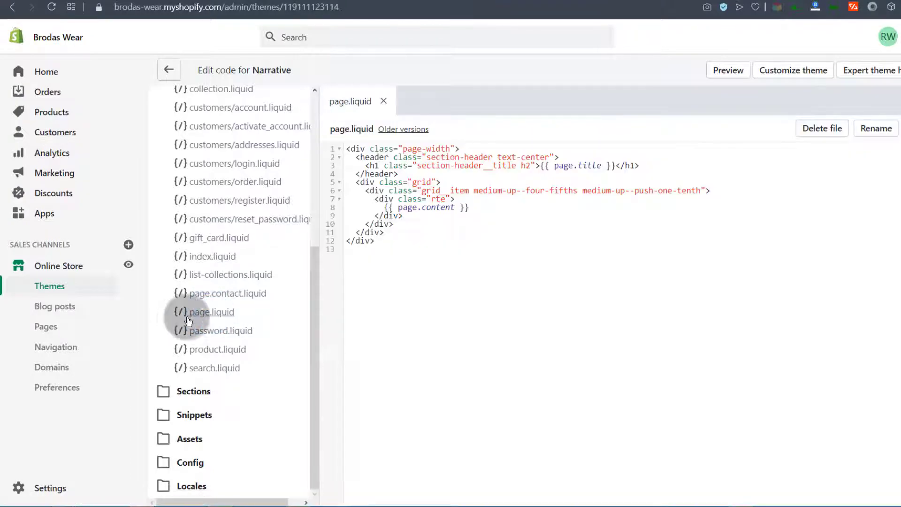
left_click(389, 243, "shift")
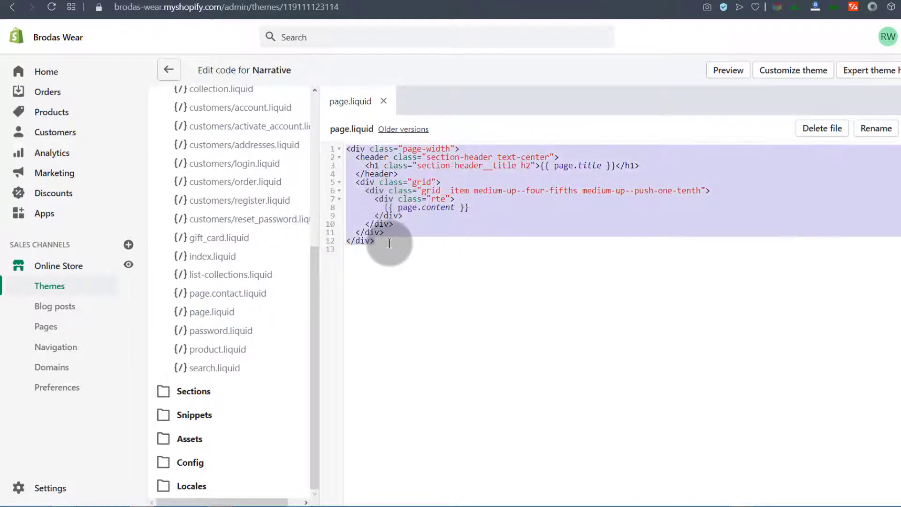
left_click(422, 223)
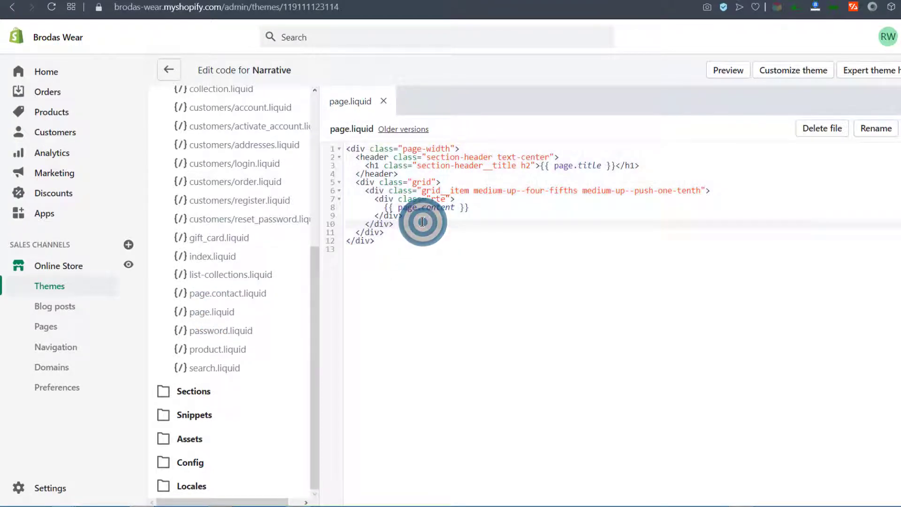
left_click(389, 206)
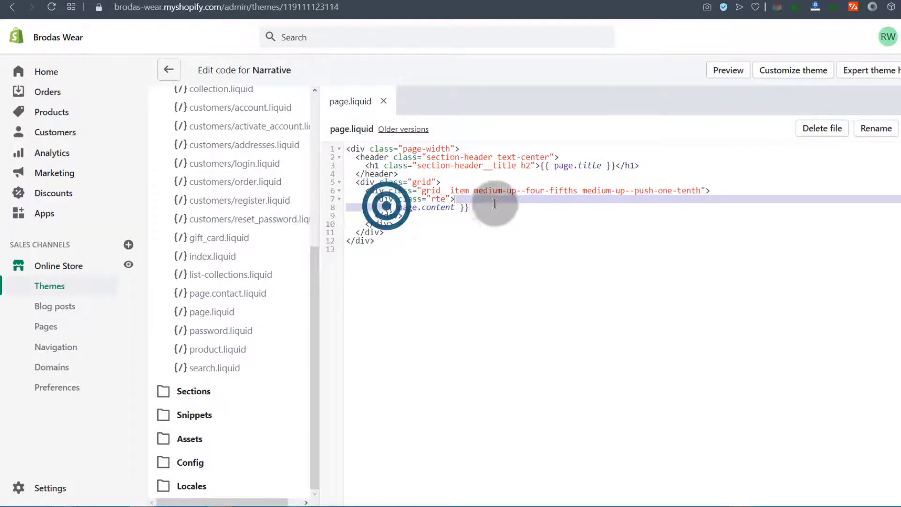
left_click(462, 247)
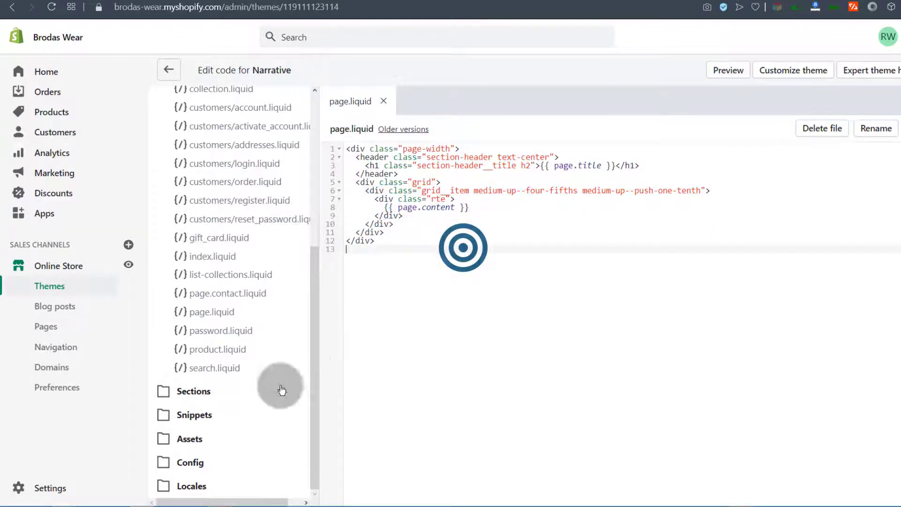
Open the product.liquid template and examine its code, starting from the comment line
left_click(217, 351)
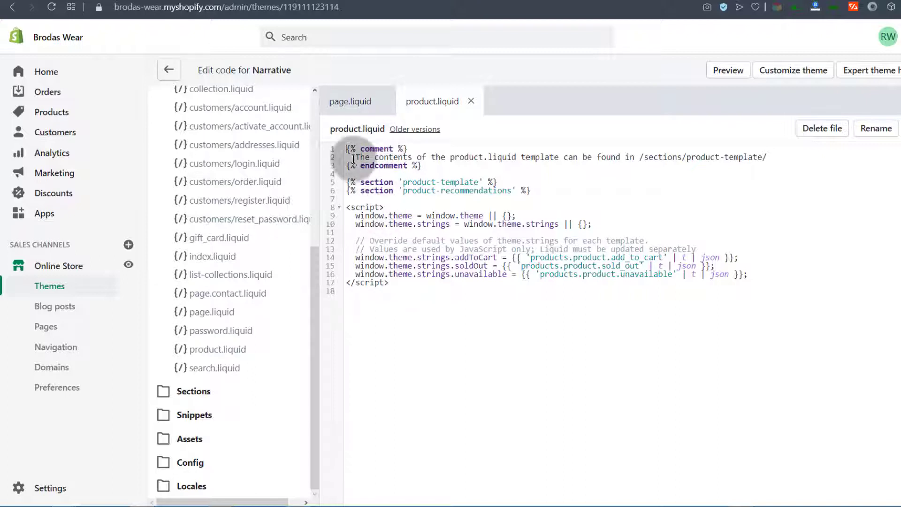
left_click(343, 147)
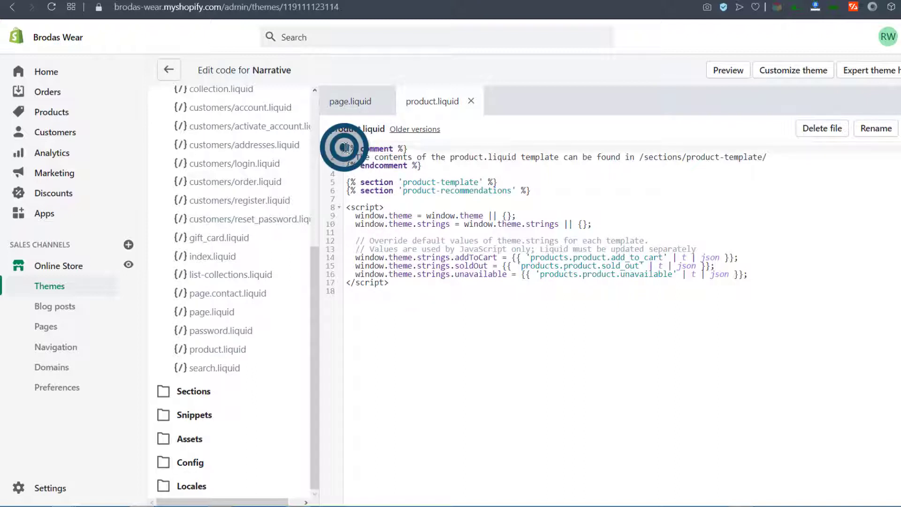
left_click(418, 148)
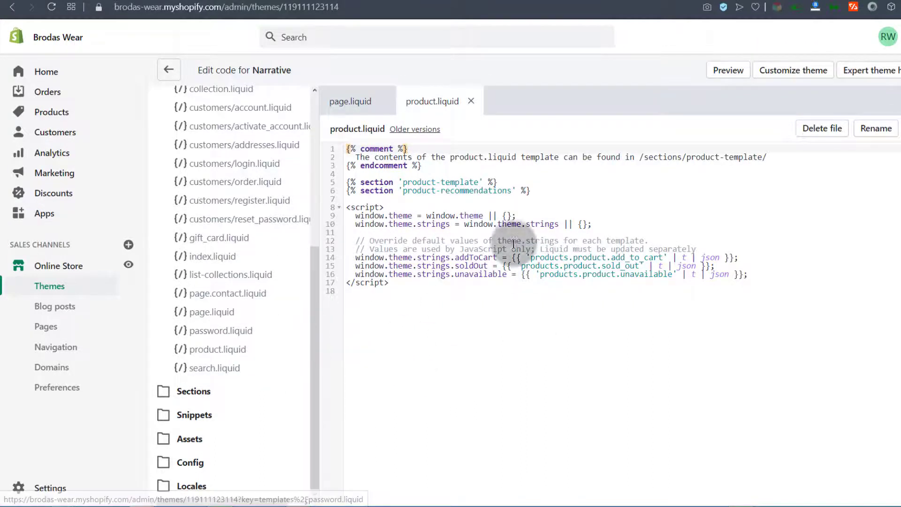
Expand the Sections folder in the theme files, open footer.liquid and look through its code to the end
scroll(235, 347, "up", 5)
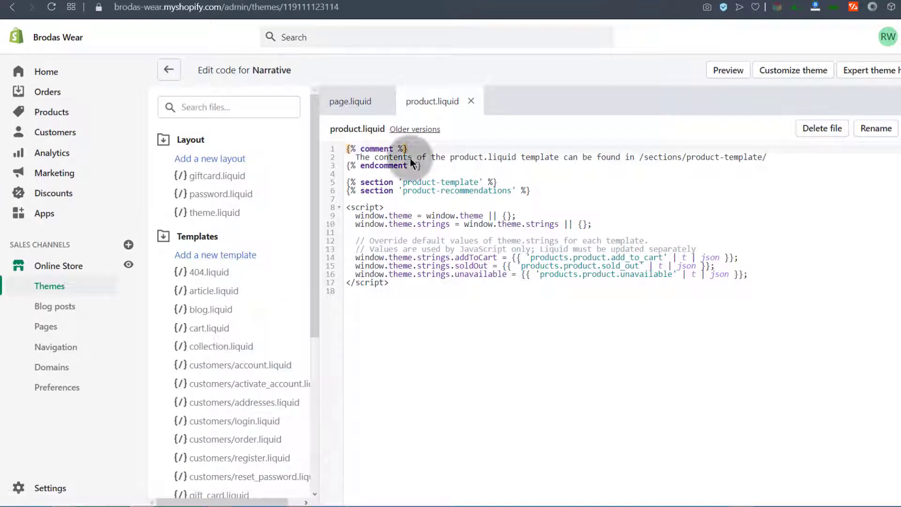
scroll(214, 281, "down", 1)
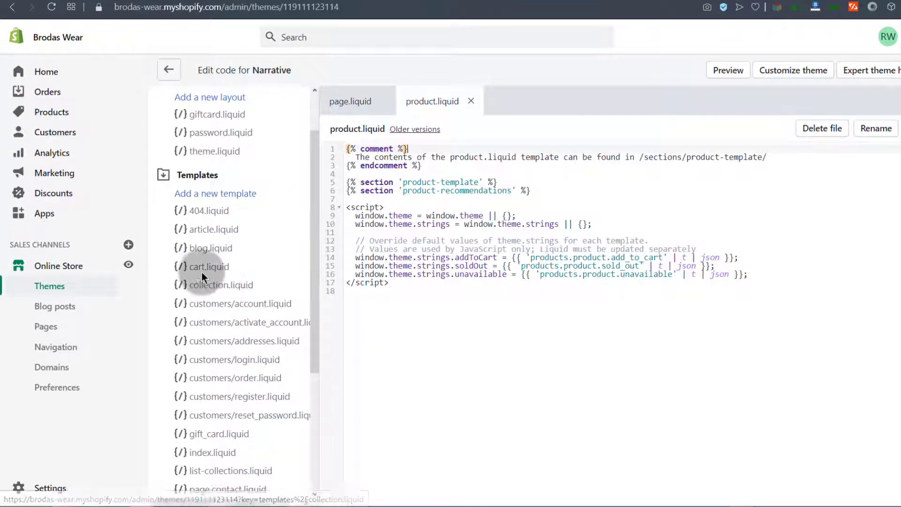
scroll(203, 213, "down", 4)
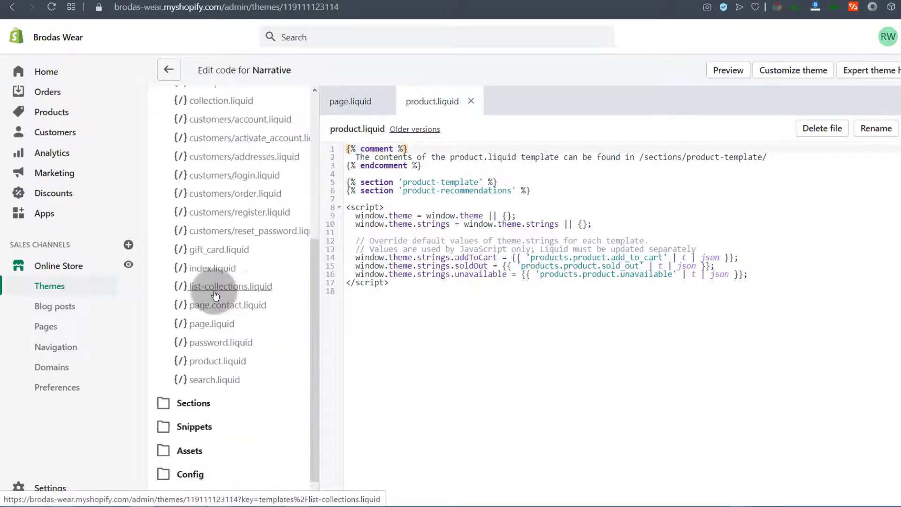
left_click(192, 393)
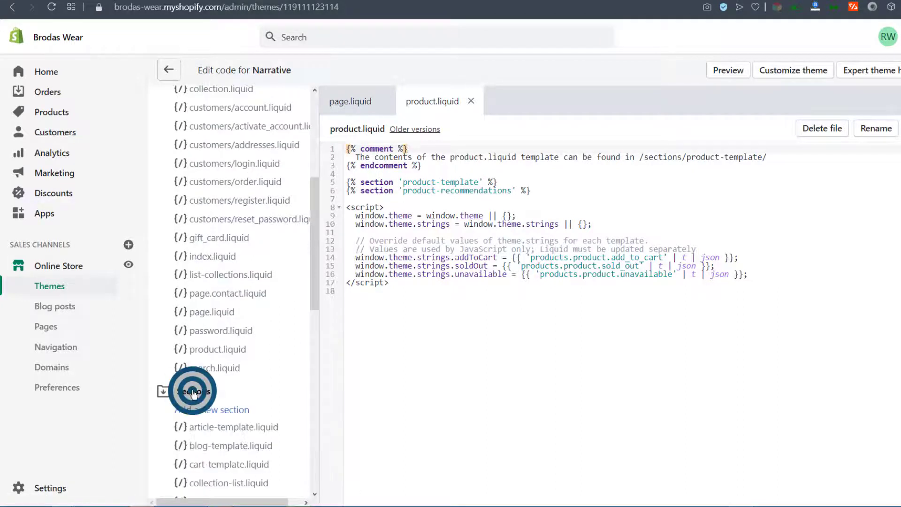
scroll(191, 389, "down", 8)
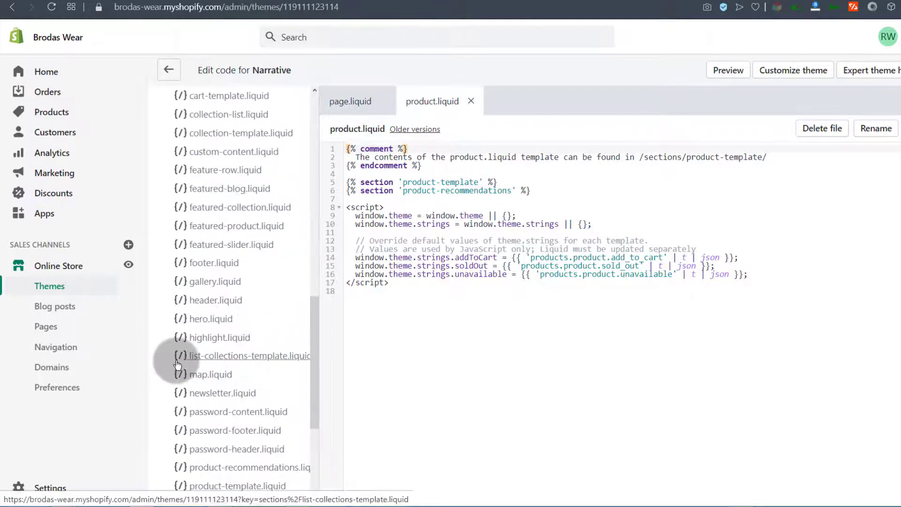
left_click(210, 266)
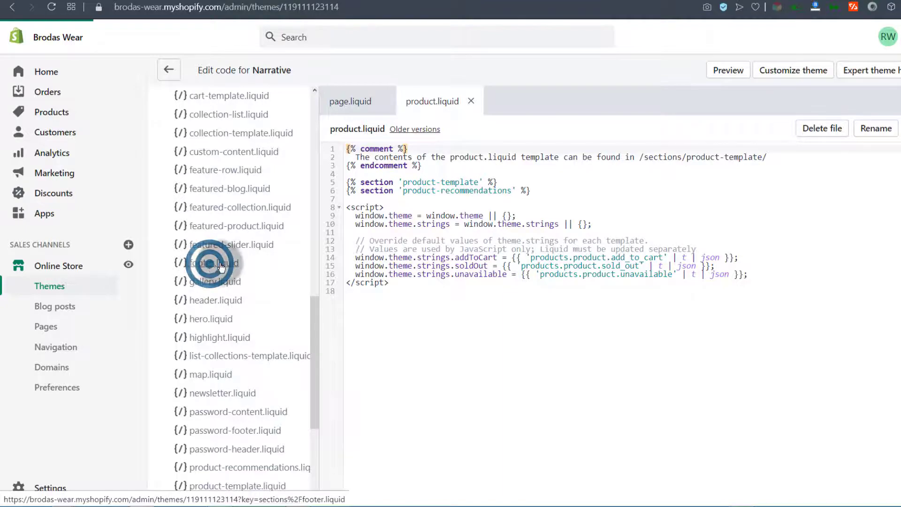
scroll(435, 208, "down", 6)
scroll(435, 207, "down", 20)
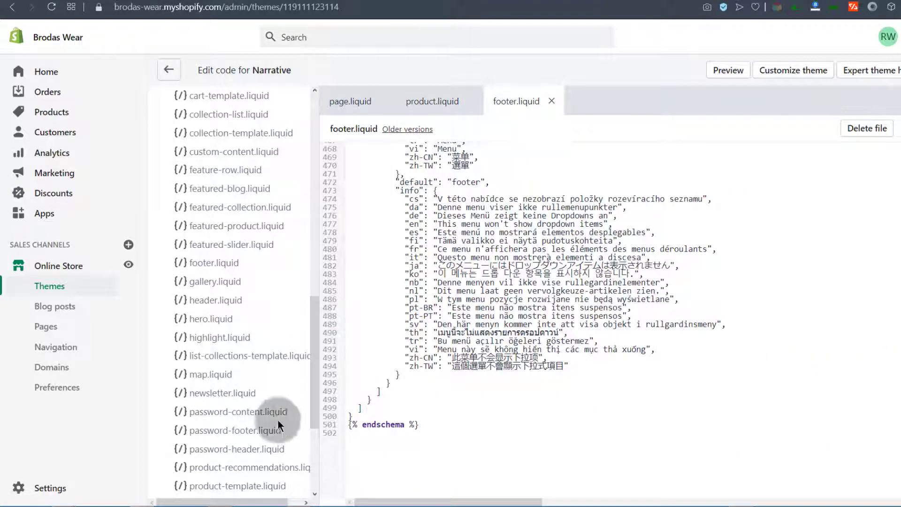
Open header.liquid from the Sections files and look through its code down to the logo settings
left_click(315, 365)
left_click_drag(316, 375, 313, 460)
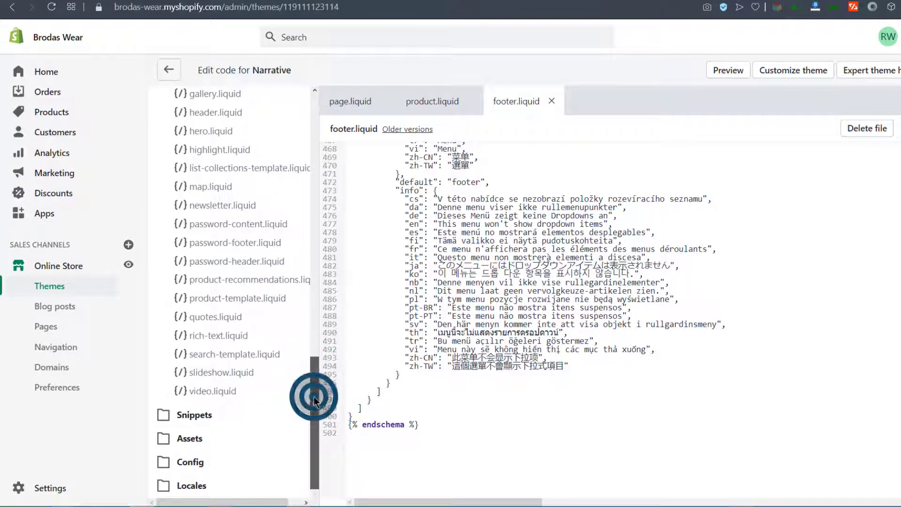
left_click_drag(314, 396, 317, 332)
left_click(203, 324)
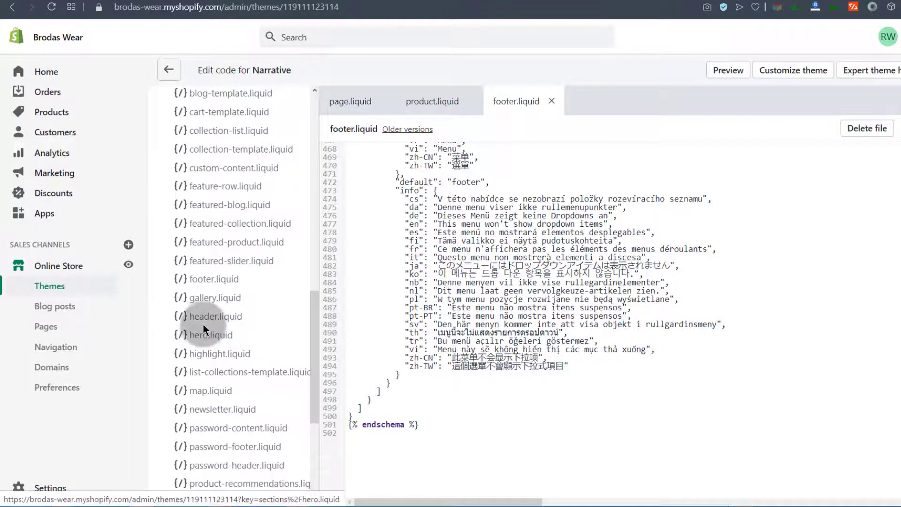
left_click(205, 317)
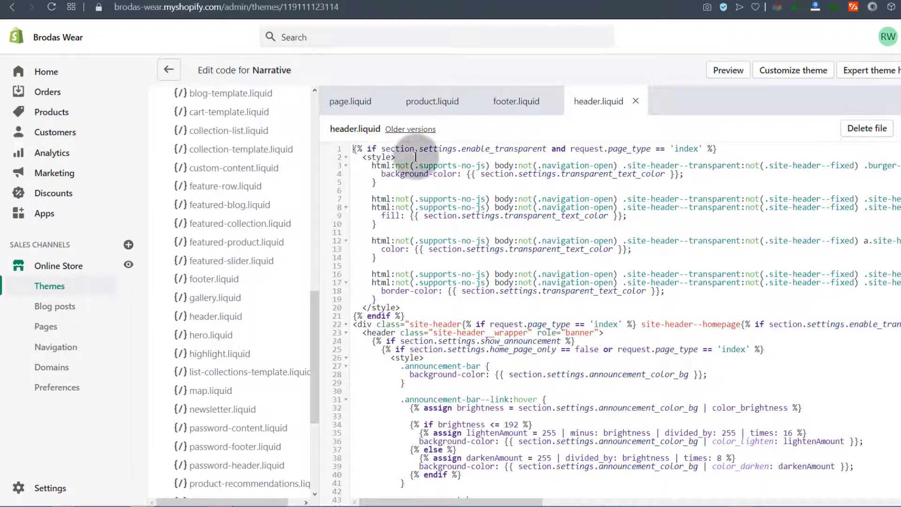
scroll(416, 257, "down", 8)
scroll(412, 257, "up", 7)
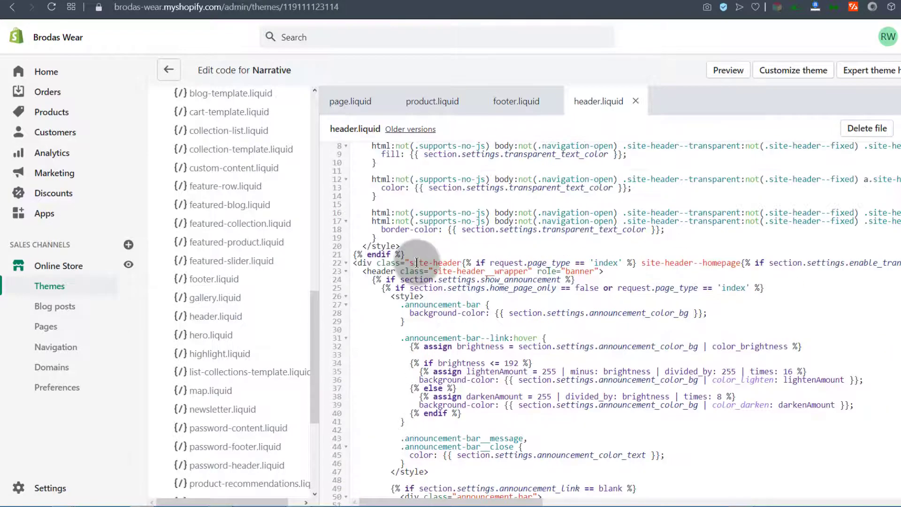
scroll(419, 271, "up", 2)
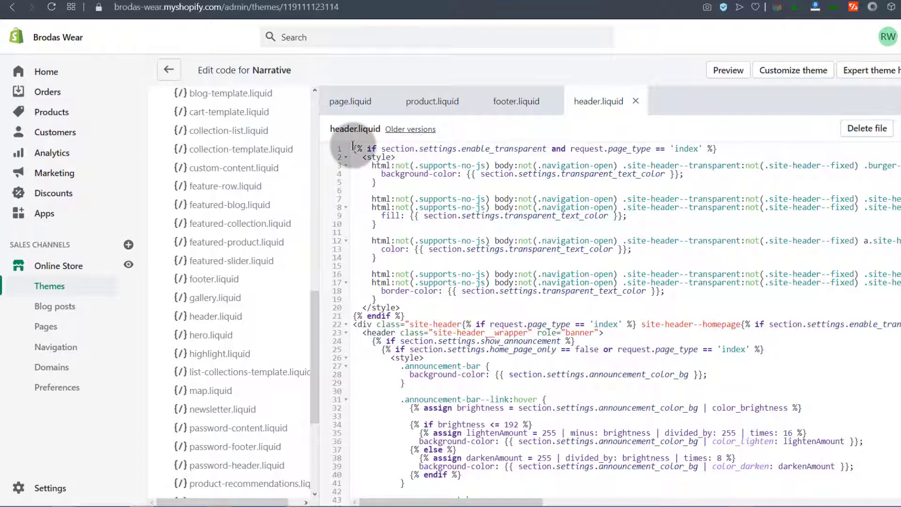
scroll(445, 223, "down", 13)
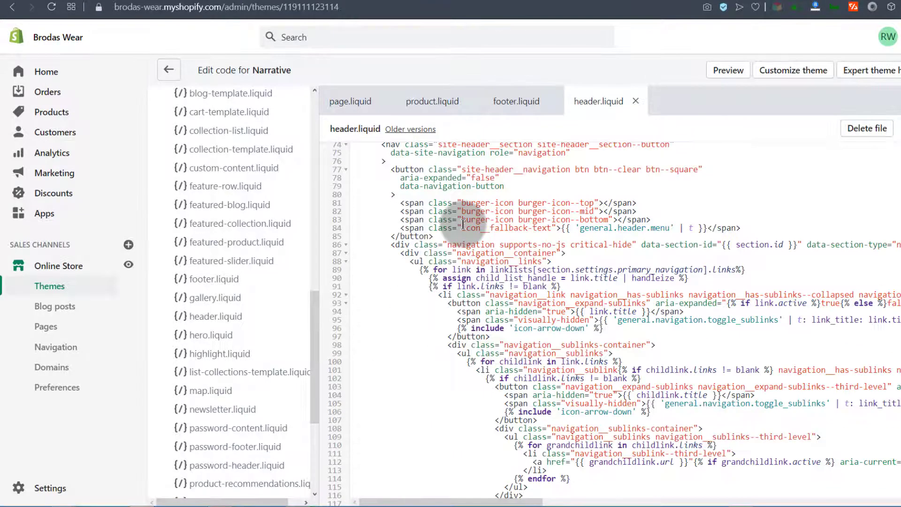
scroll(462, 225, "down", 20)
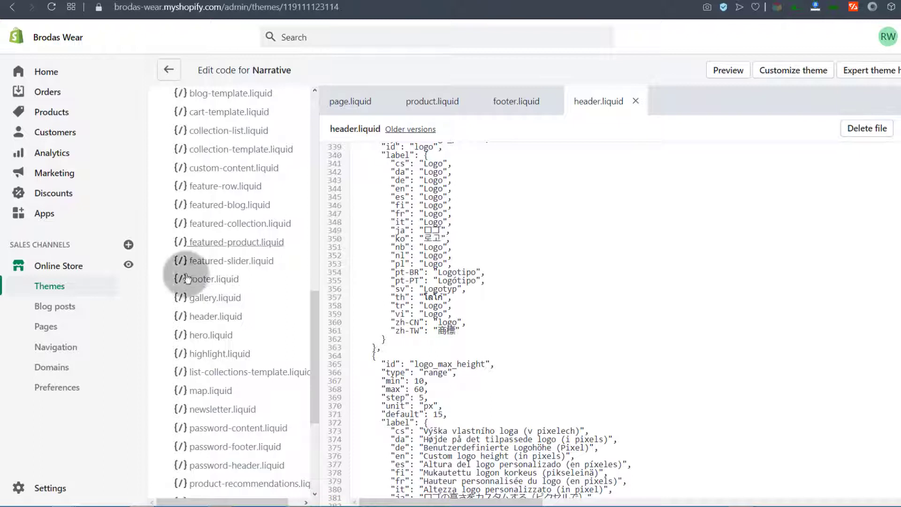
Look through the theme's file list, including the Layout, Templates and Sections files and the remaining collapsed folders
left_click_drag(318, 328, 317, 421)
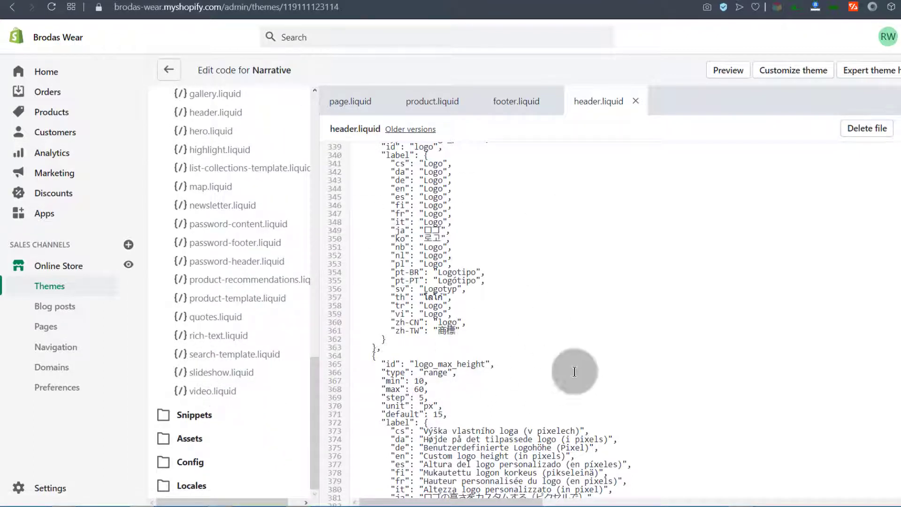
scroll(298, 211, "up", 20)
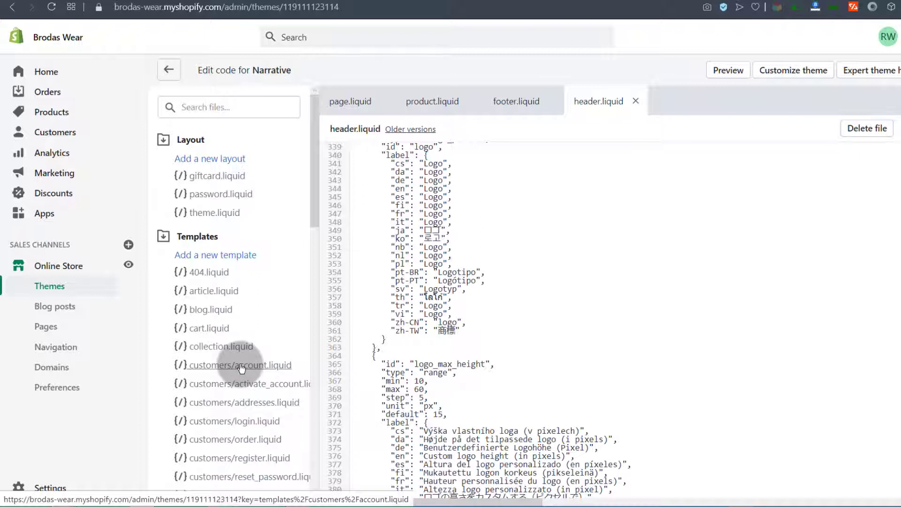
scroll(212, 385, "down", 4)
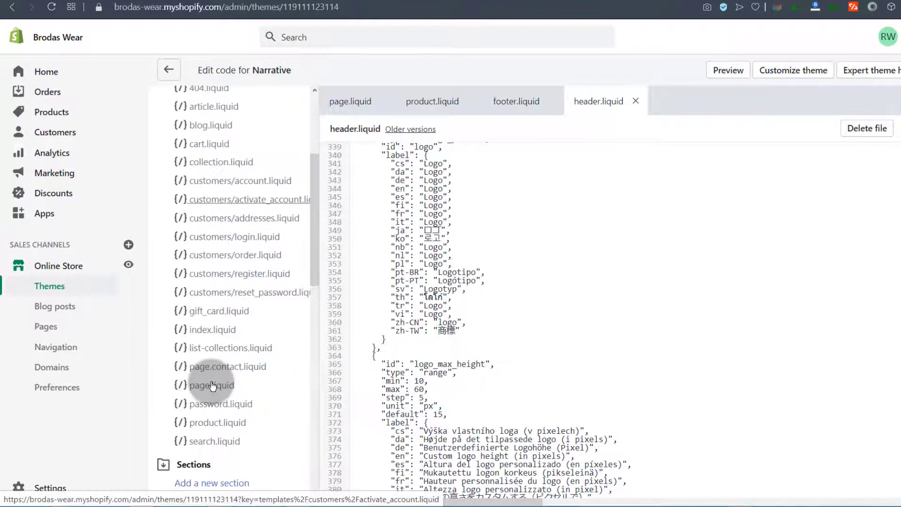
scroll(213, 386, "down", 12)
scroll(202, 373, "up", 4)
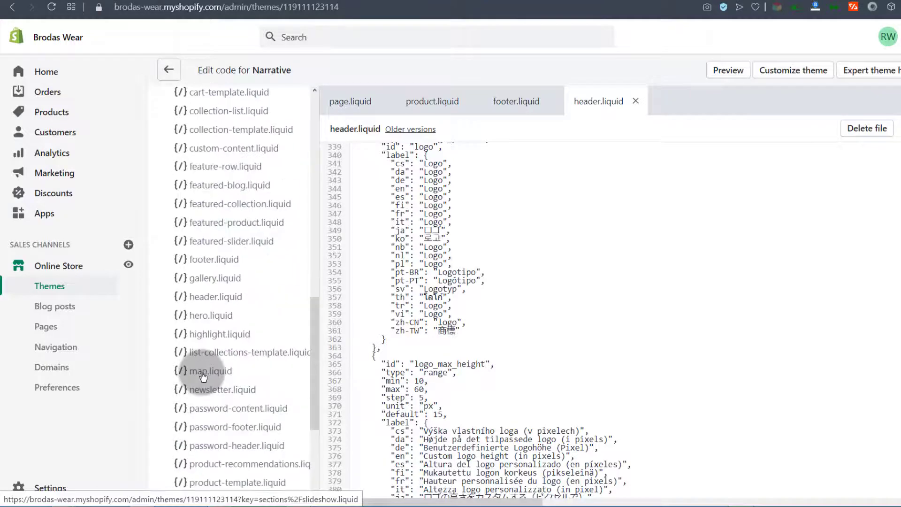
scroll(202, 373, "up", 10)
Leave the code editor, publish Copy of Narrative from the theme library and check the current theme and library
left_click(165, 69)
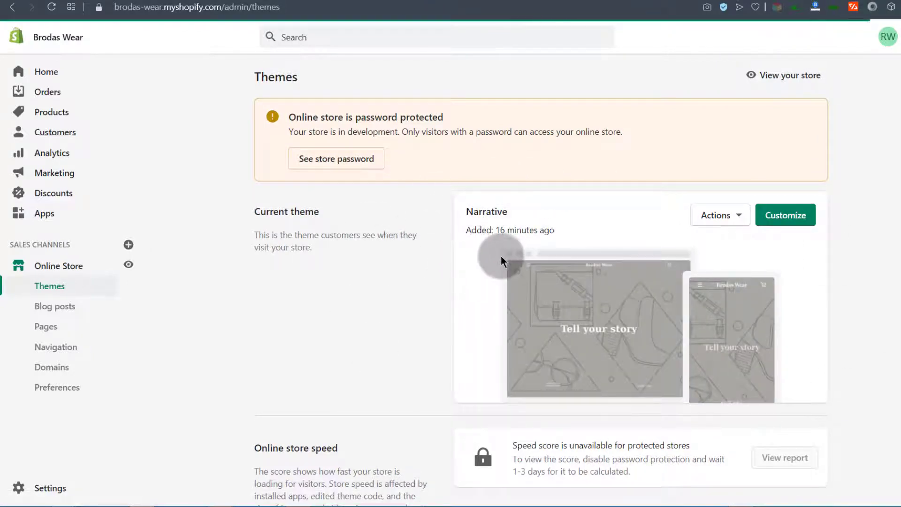
scroll(500, 256, "down", 8)
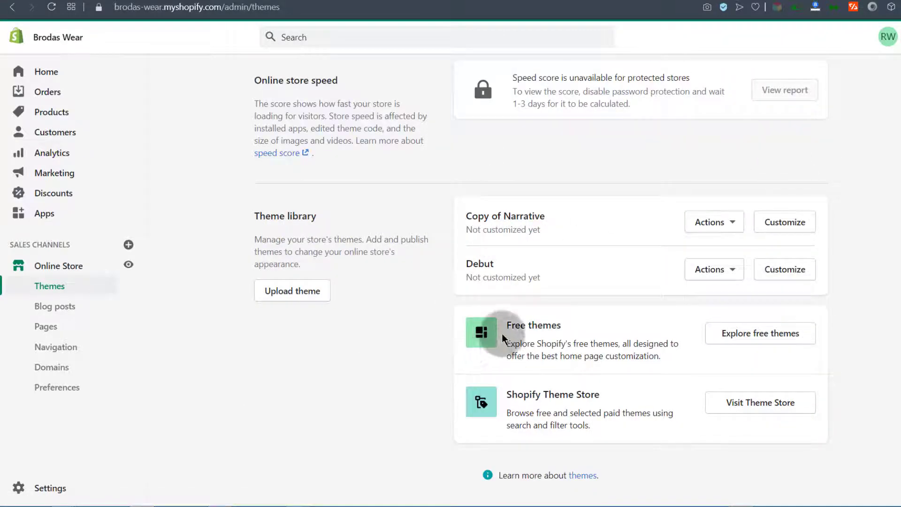
left_click(733, 224)
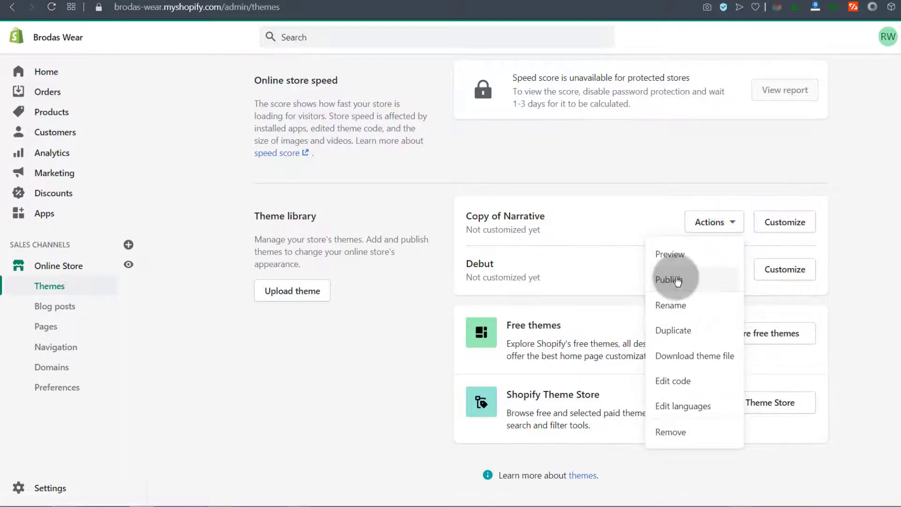
left_click(674, 274)
left_click(630, 380)
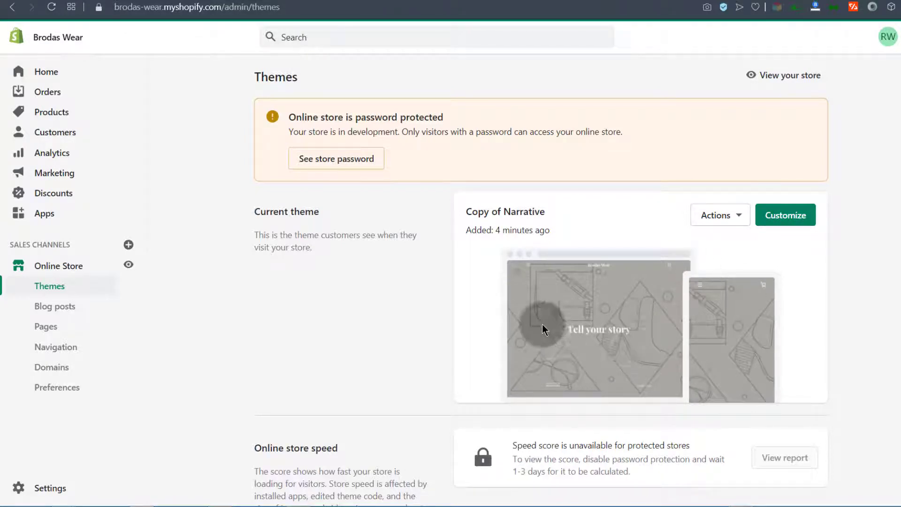
scroll(454, 310, "down", 5)
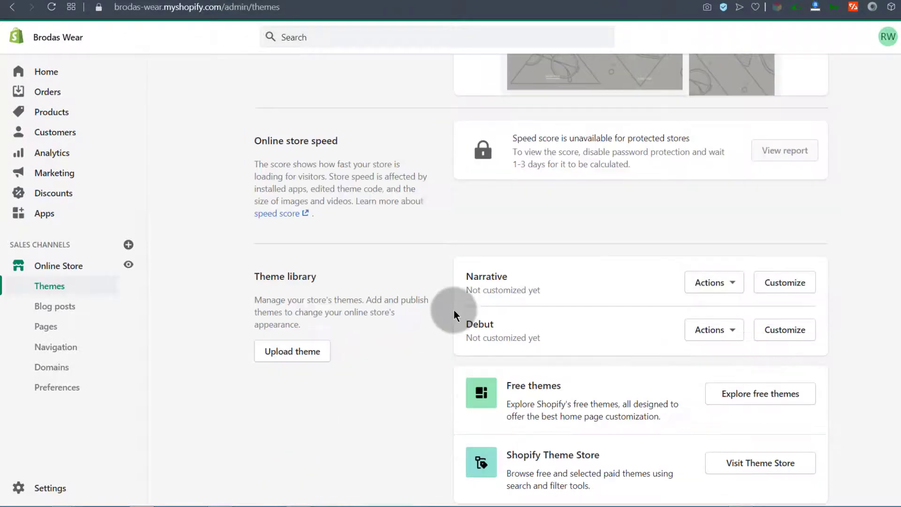
scroll(454, 305, "up", 5)
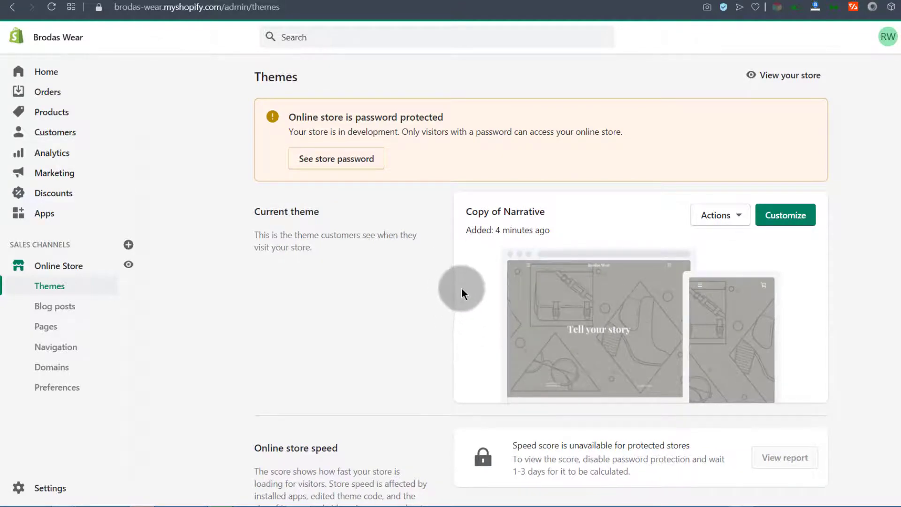
Publish the Narrative theme from the theme library to replace Copy of Narrative as the store's current theme
left_click(740, 215)
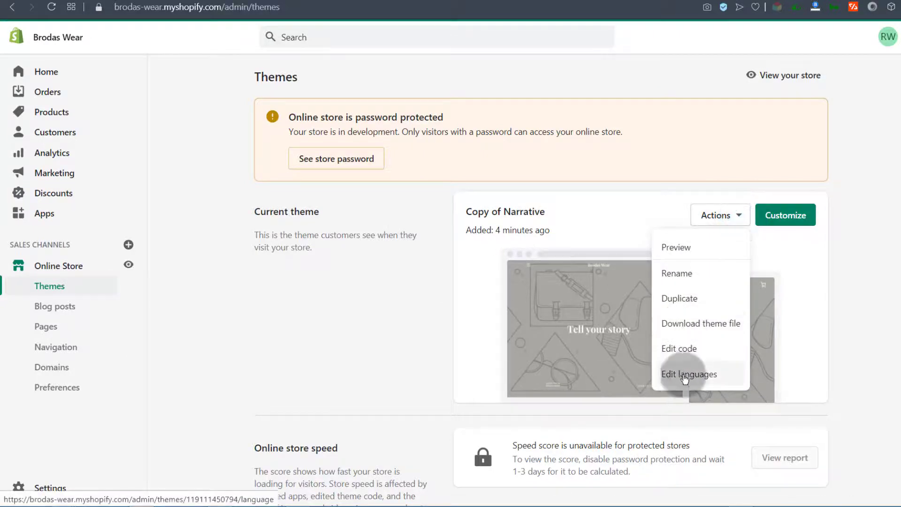
scroll(514, 358, "down", 5)
left_click(698, 290)
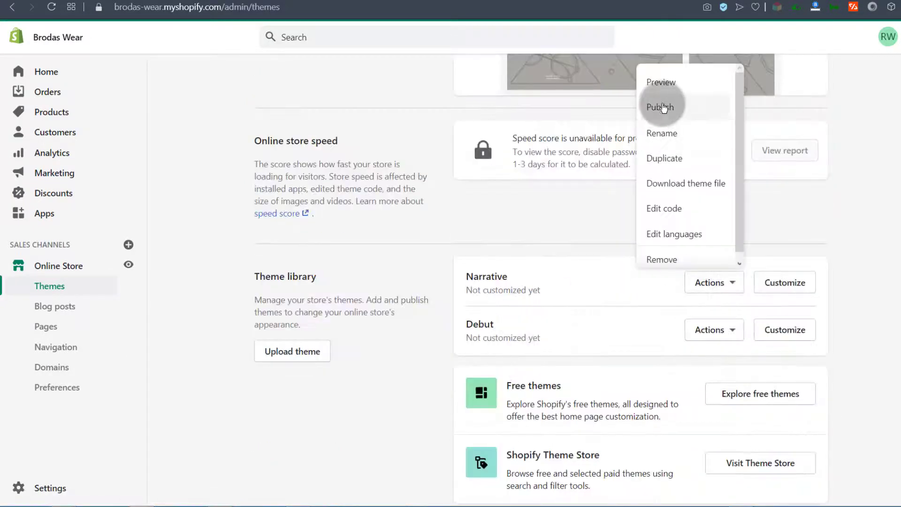
left_click(664, 105)
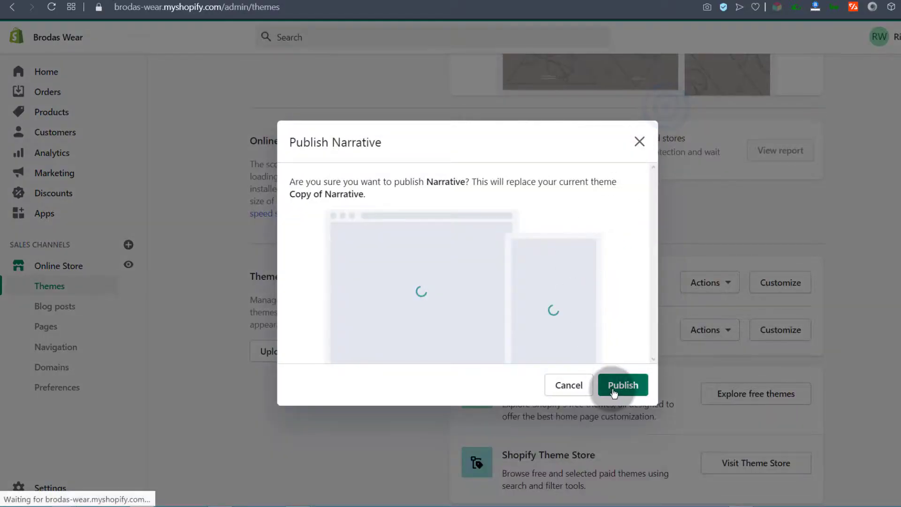
left_click(622, 383)
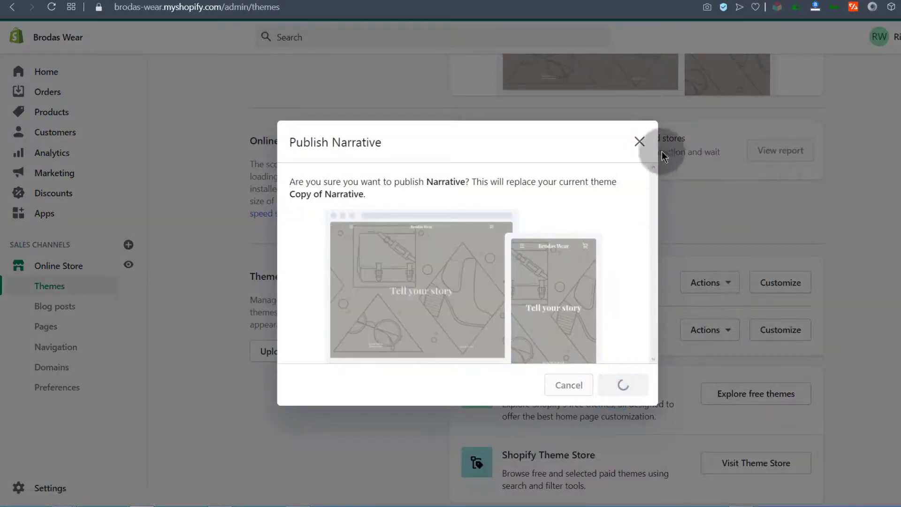
left_click(639, 142)
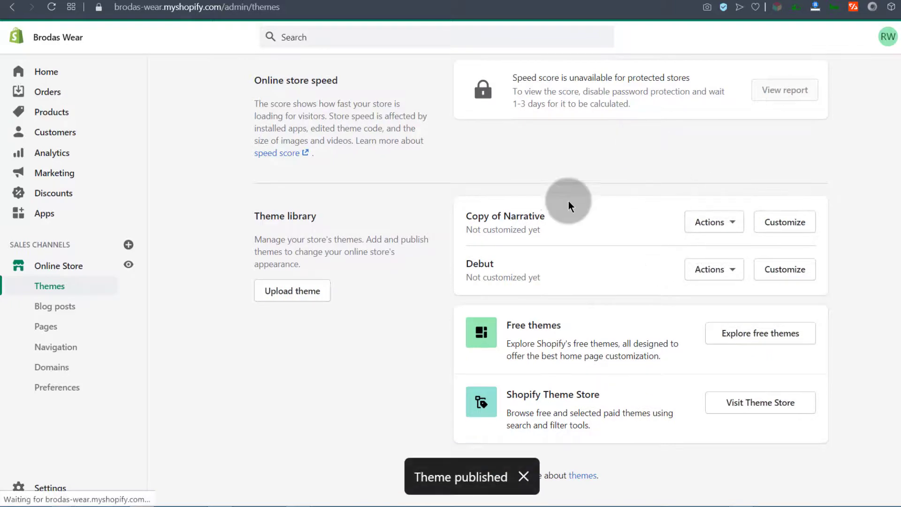
Remove the Copy of Narrative theme from the theme library and confirm the removal
left_click(735, 228)
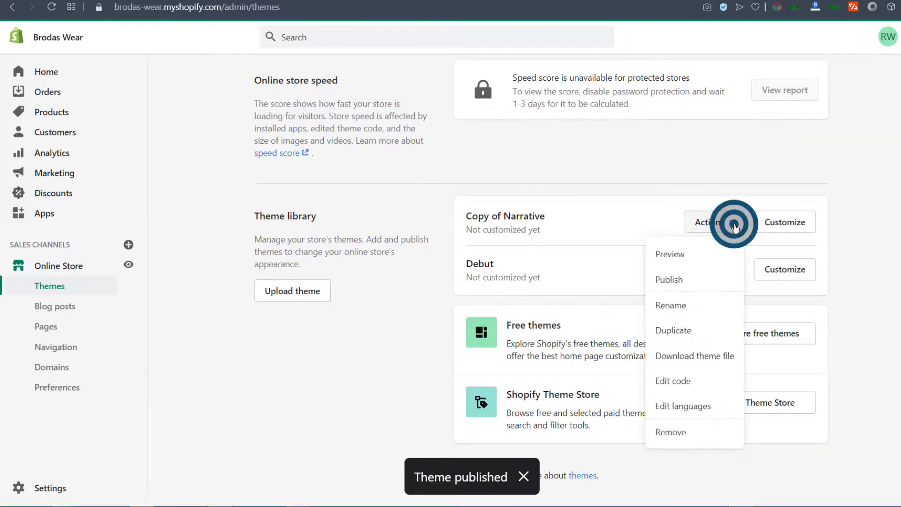
left_click(674, 433)
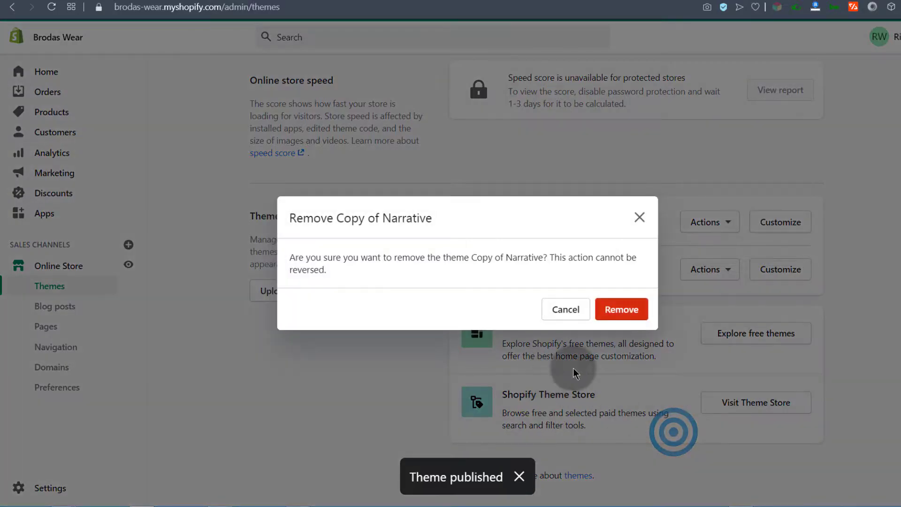
left_click(625, 308)
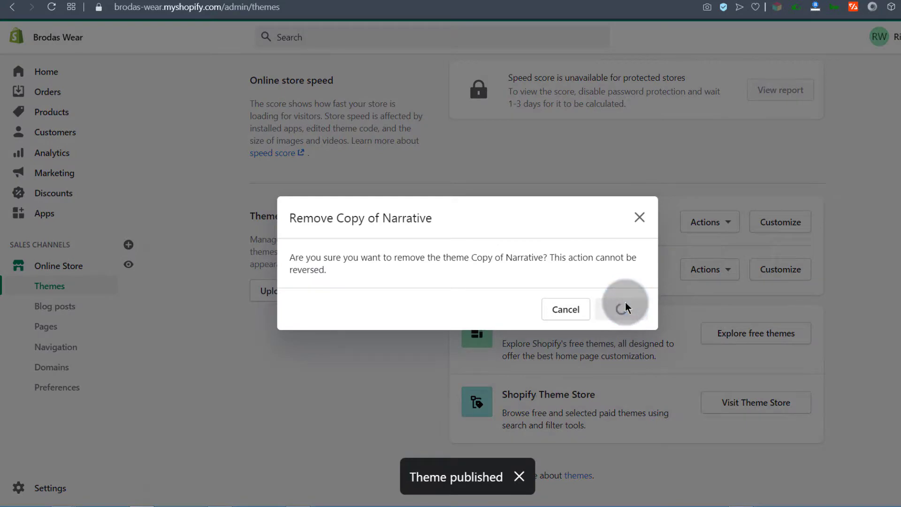